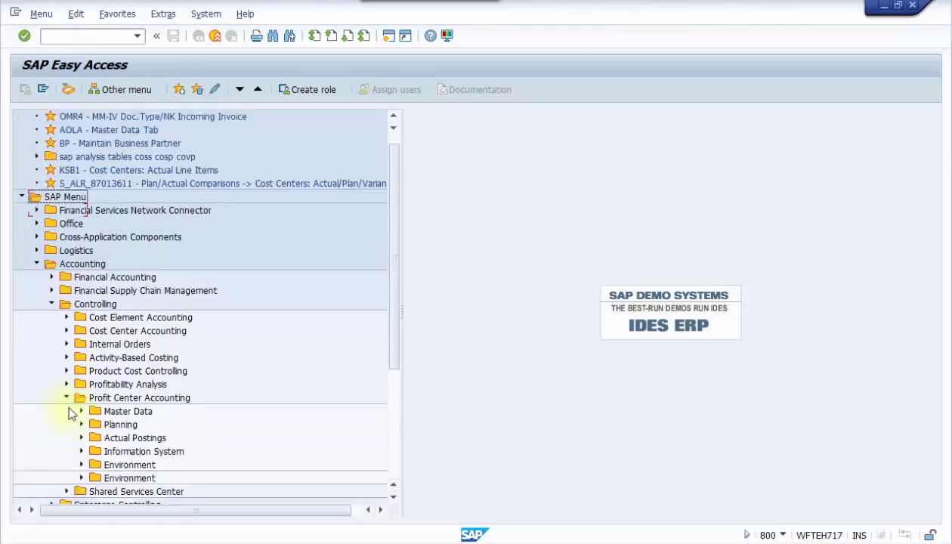
{"action": "left_click", "coordinate": [81, 412]}
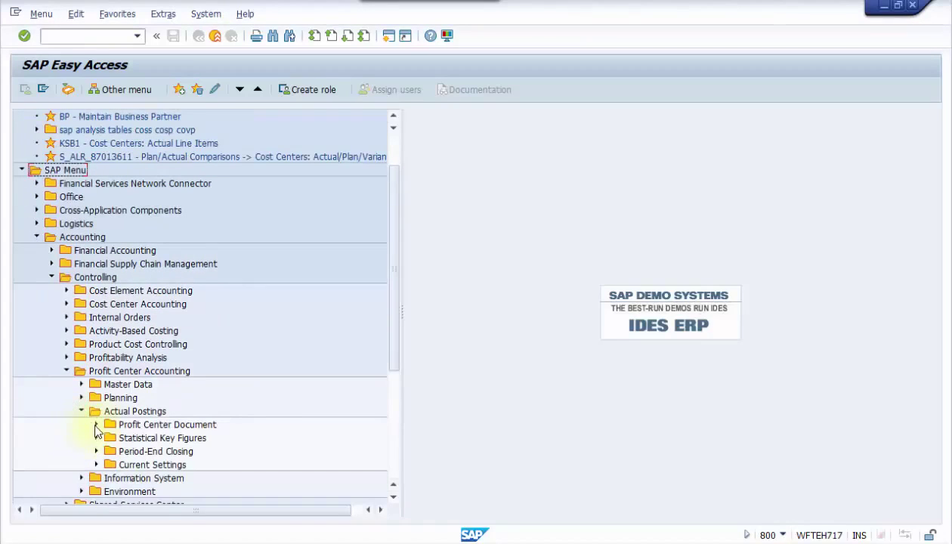
{"action": "left_click", "coordinate": [96, 425]}
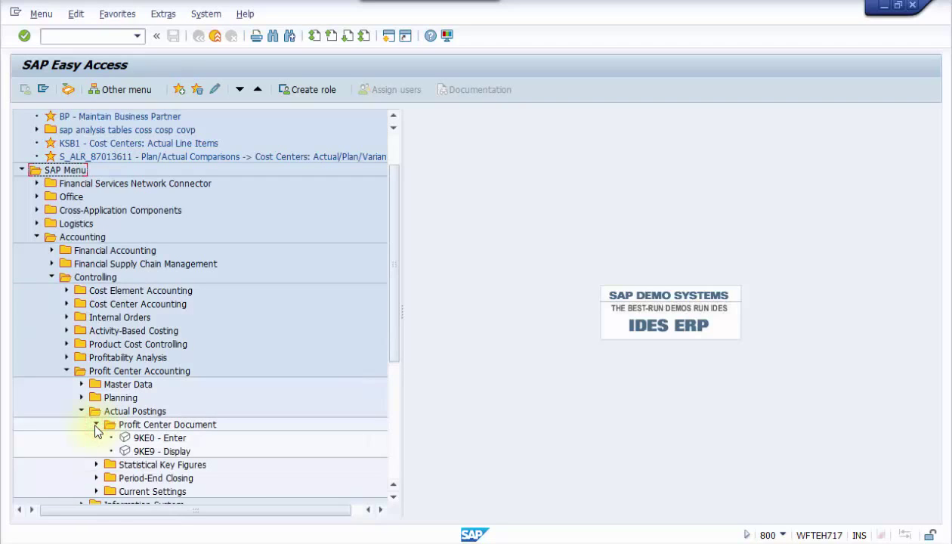
{"action": "left_click", "coordinate": [95, 425]}
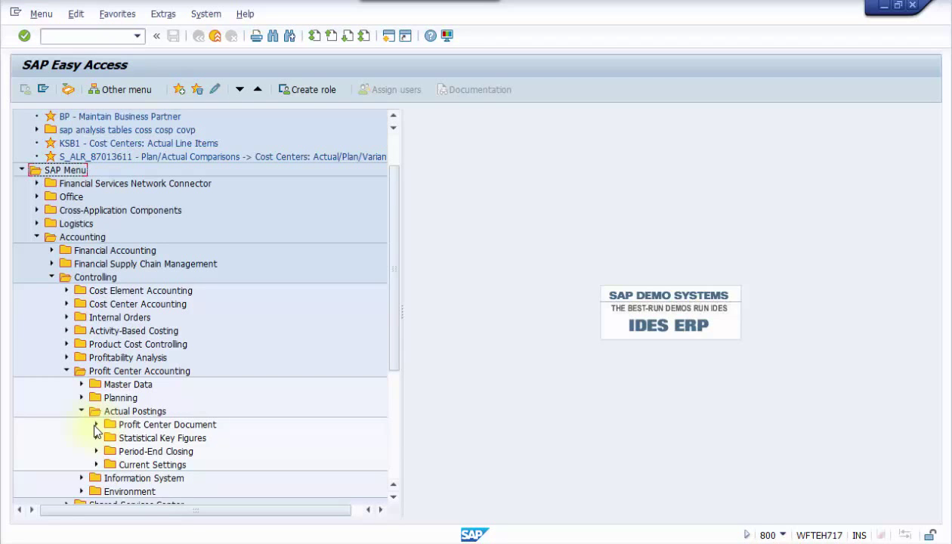
{"action": "left_click", "coordinate": [82, 412]}
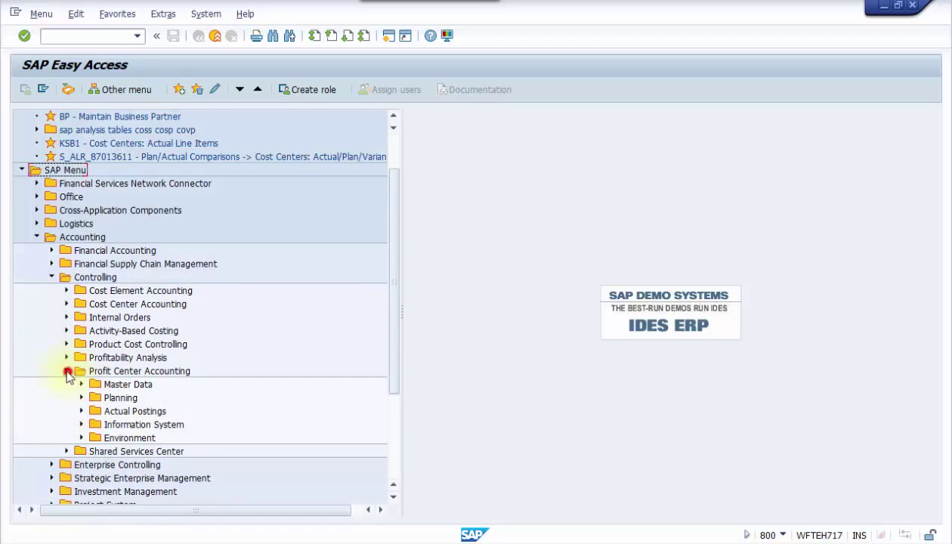
{"action": "left_click", "coordinate": [67, 371]}
{"action": "left_click", "coordinate": [51, 278]}
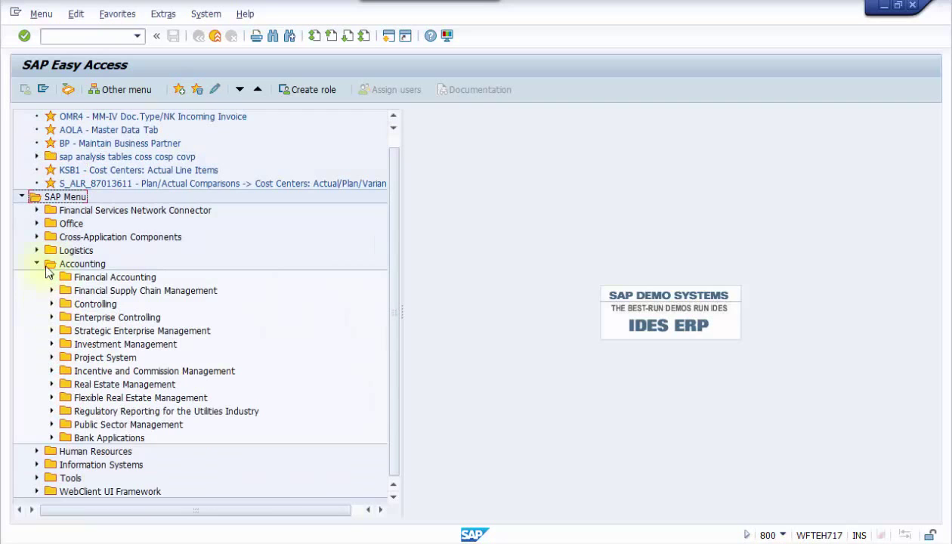
{"action": "left_click", "coordinate": [37, 265]}
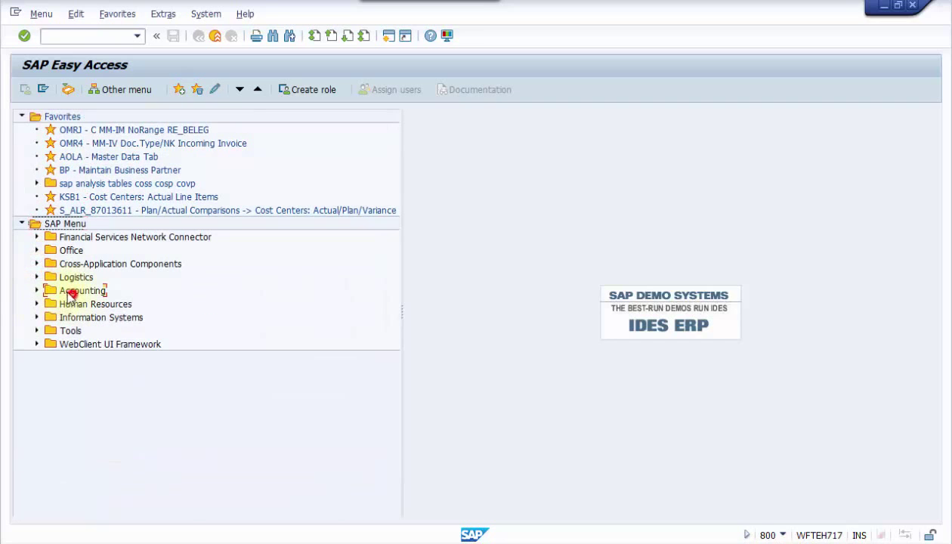
Start the KE21N Create Line Items transaction from Accounting > Controlling > Profitability Analysis > Actual Postings
{"action": "left_click", "coordinate": [75, 291]}
{"action": "left_click", "coordinate": [36, 291]}
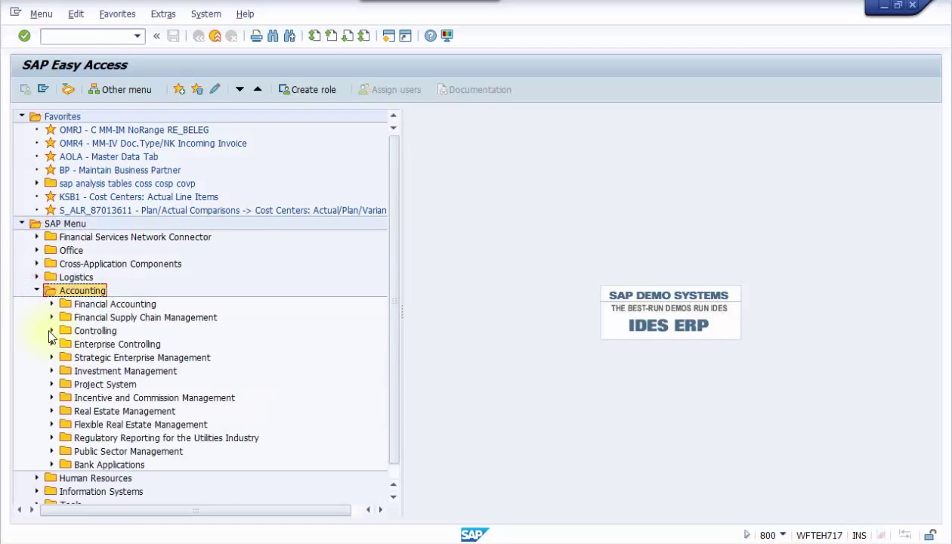
{"action": "left_click", "coordinate": [50, 331]}
{"action": "left_click", "coordinate": [67, 412]}
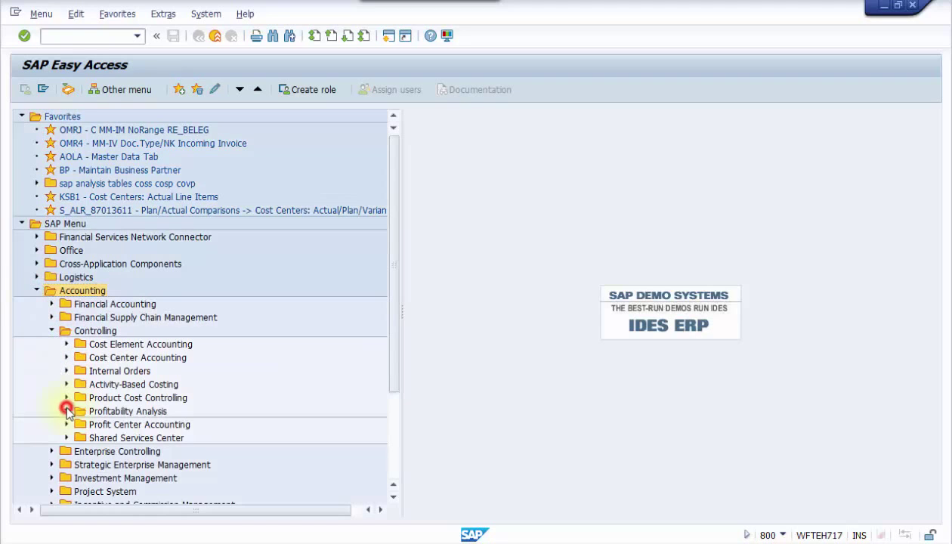
{"action": "scroll", "coordinate": [104, 380], "scroll_direction": "down", "scroll_amount": 2}
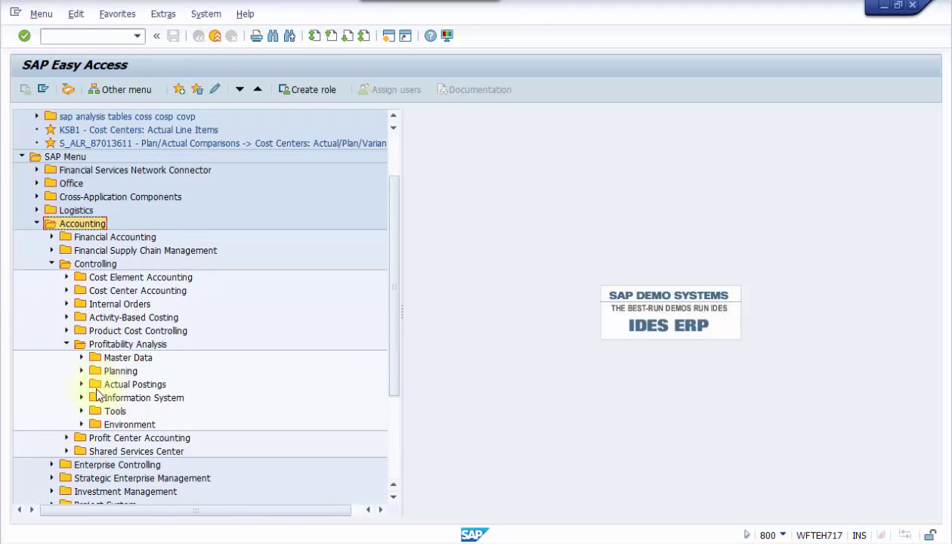
{"action": "left_click", "coordinate": [80, 385]}
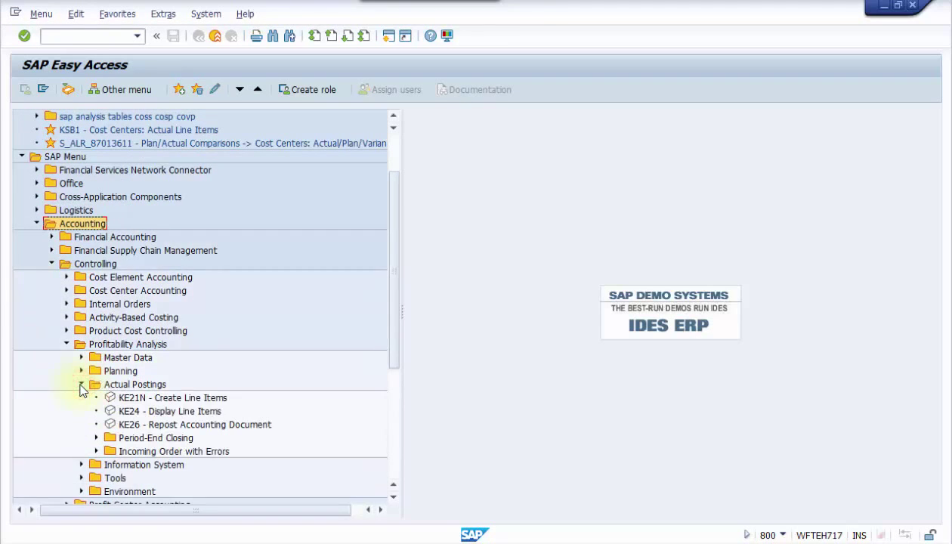
{"action": "left_click", "coordinate": [123, 413]}
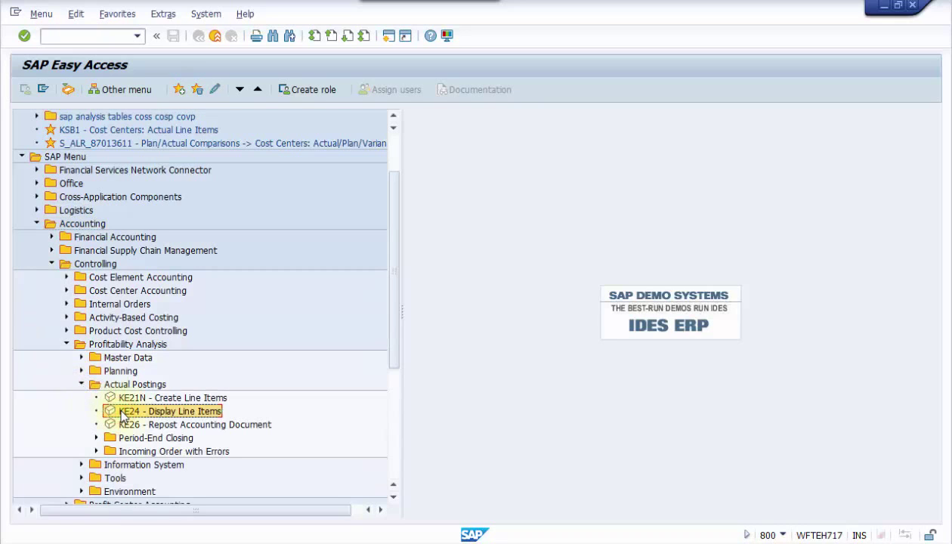
{"action": "left_click", "coordinate": [125, 401]}
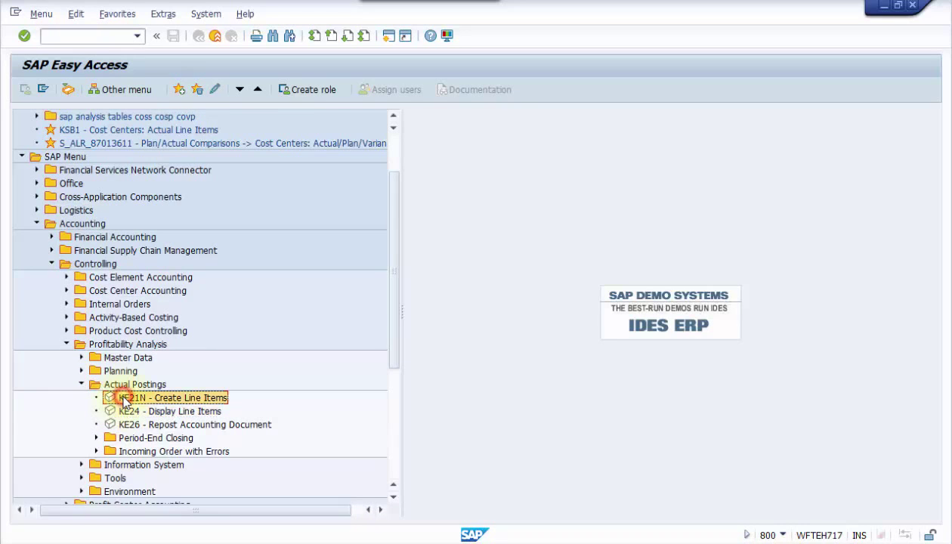
{"action": "double_click", "coordinate": [123, 399]}
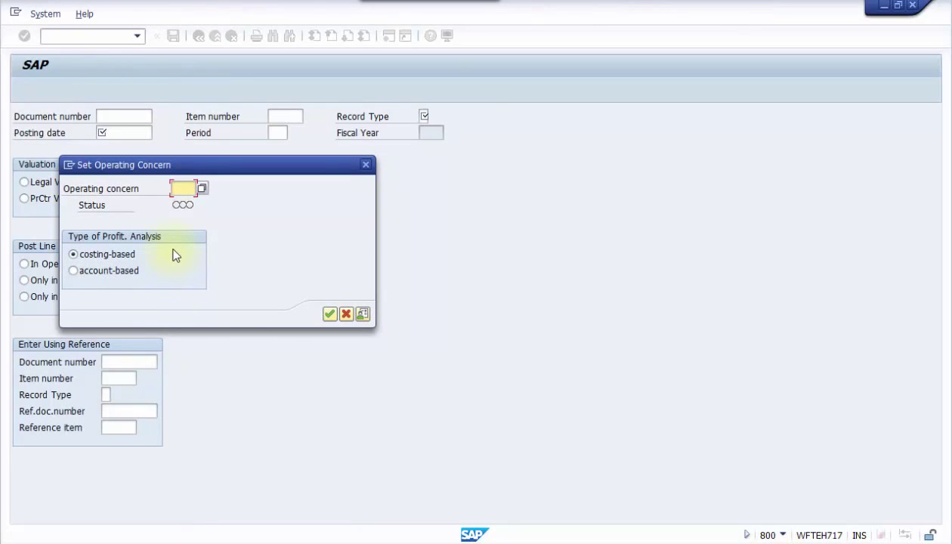
Set the operating concern to IDEA, keeping costing-based profitability analysis
{"action": "left_click", "coordinate": [201, 188]}
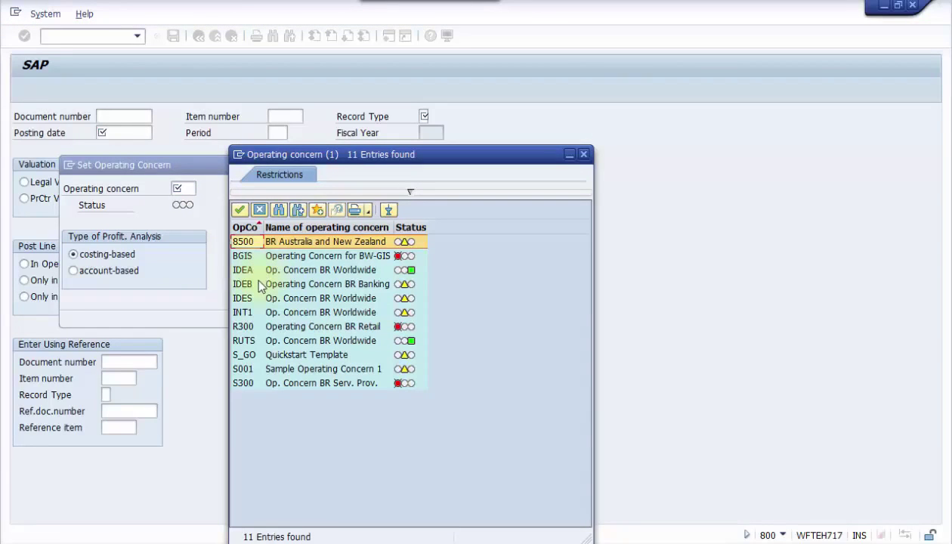
{"action": "double_click", "coordinate": [259, 270]}
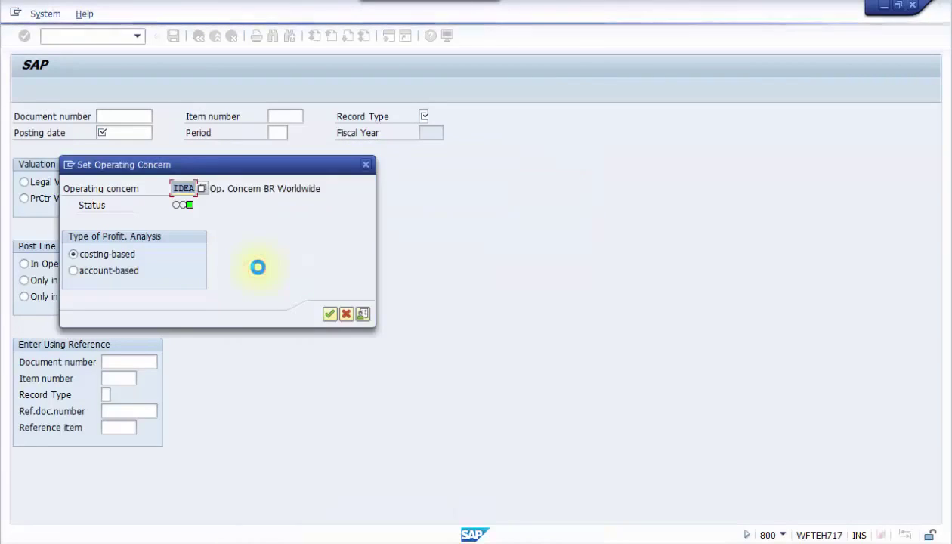
{"action": "left_click", "coordinate": [330, 313]}
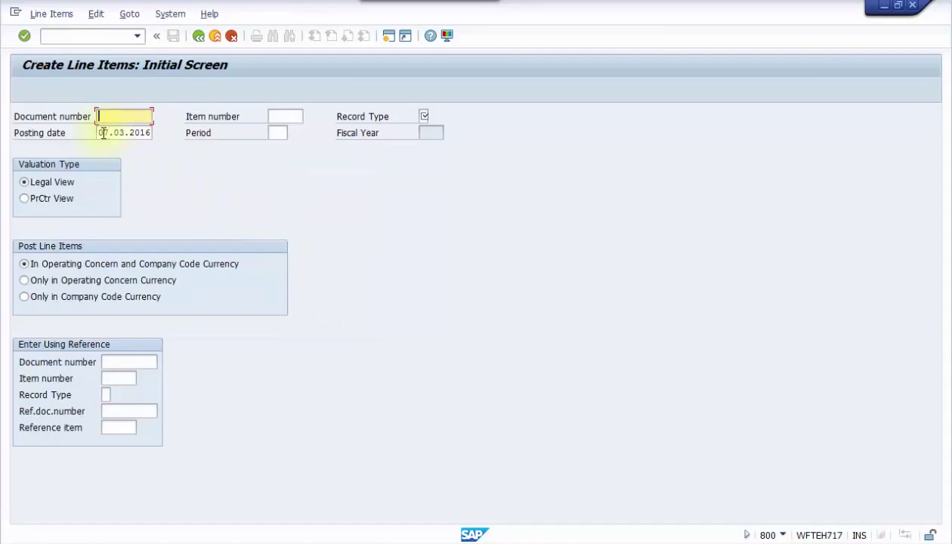
Set the line item's posting date to 05022015 and the period to 2
{"action": "left_click_drag", "start_coordinate": [101, 134], "coordinate": [175, 133]}
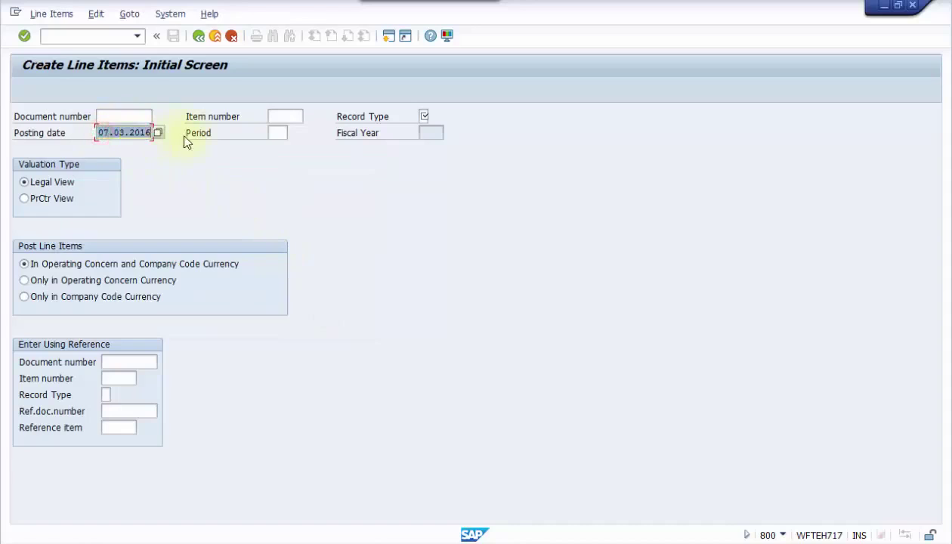
{"action": "key", "text": "Delete"}
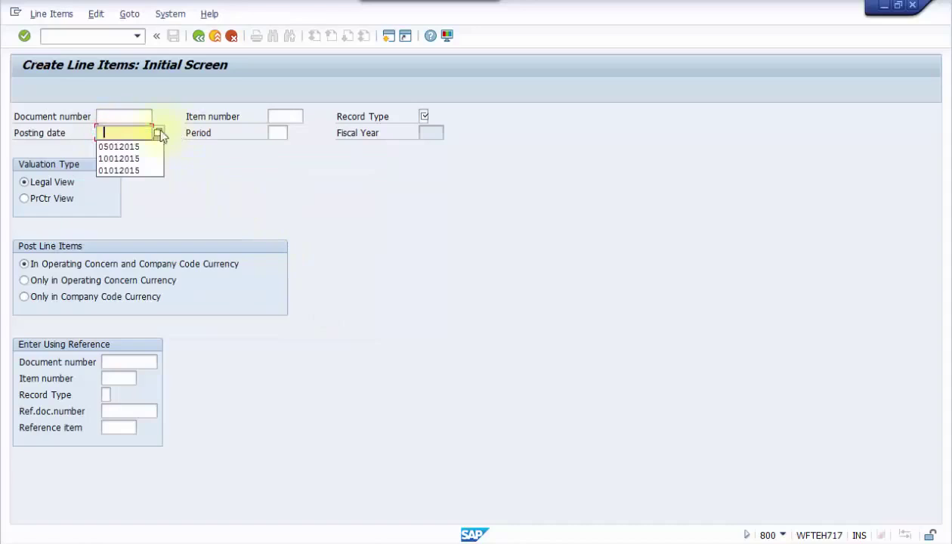
{"action": "left_click", "coordinate": [129, 149]}
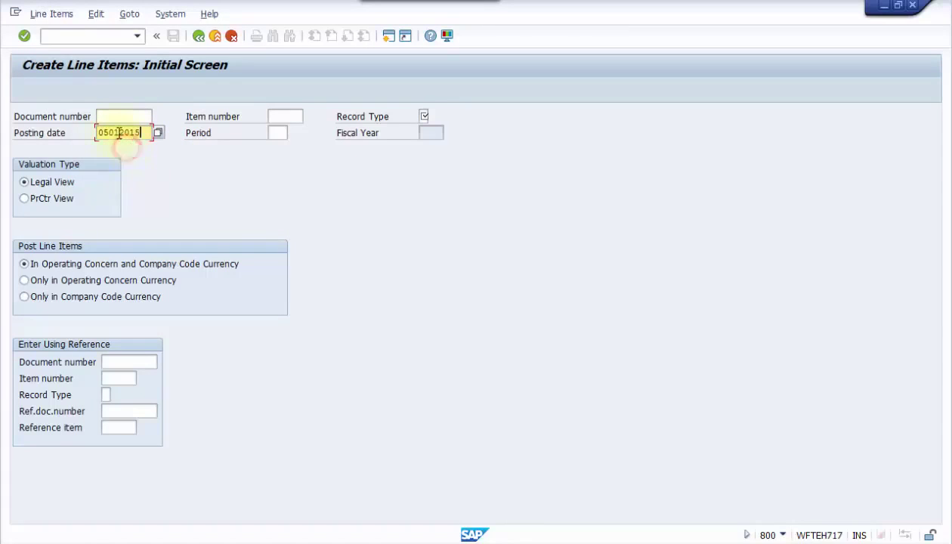
{"action": "left_click", "coordinate": [117, 132]}
{"action": "left_click", "coordinate": [269, 131]}
{"action": "type", "text": "2"}
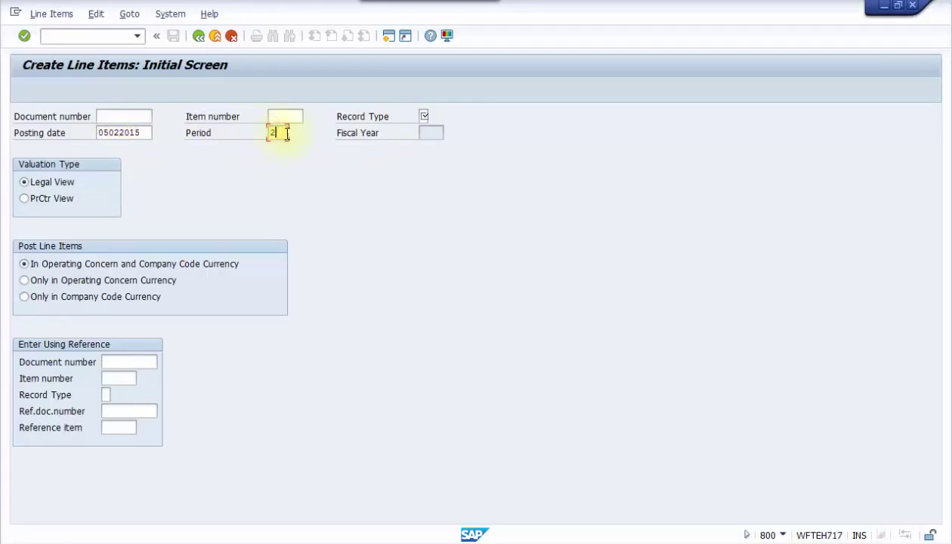
Choose record type F (Billing data) and proceed to the line item entry screen
{"action": "left_click", "coordinate": [423, 116]}
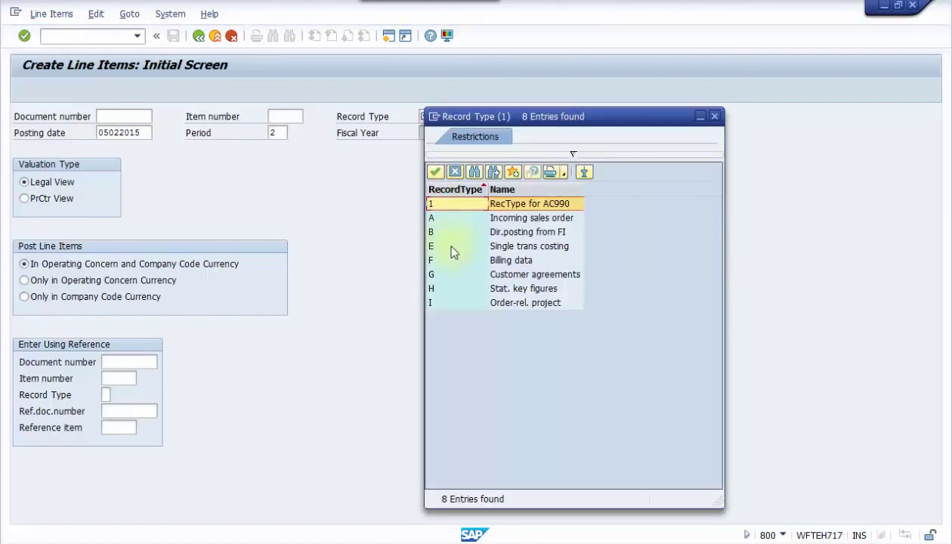
{"action": "double_click", "coordinate": [442, 260]}
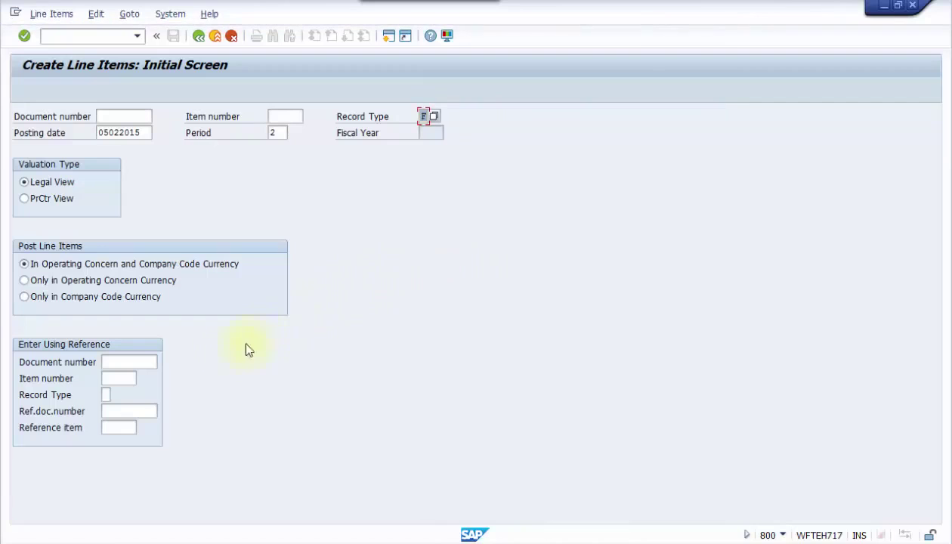
{"action": "left_click", "coordinate": [25, 36]}
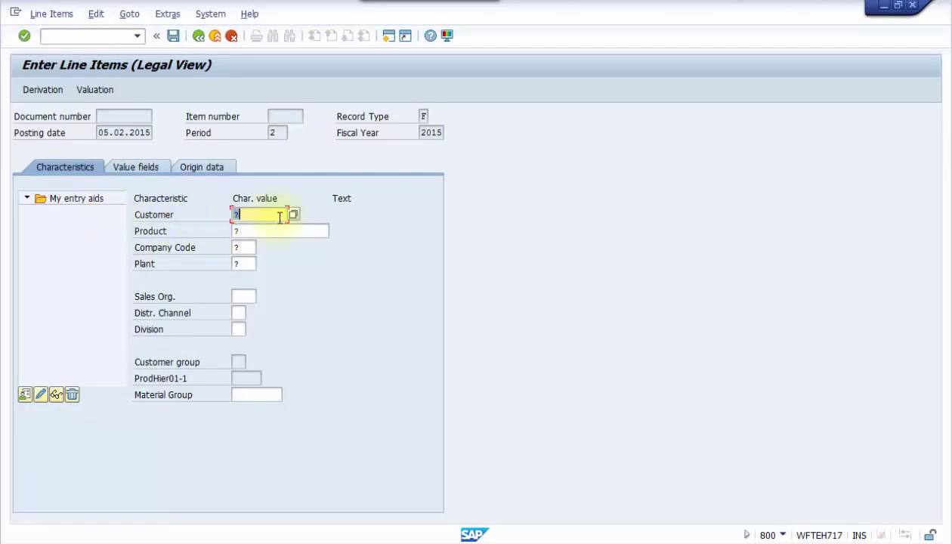
Enter the customer number, product p-100, company code 1000 and plant 1200 as characteristics
{"action": "type", "text": "1000"}
{"action": "left_click", "coordinate": [234, 231]}
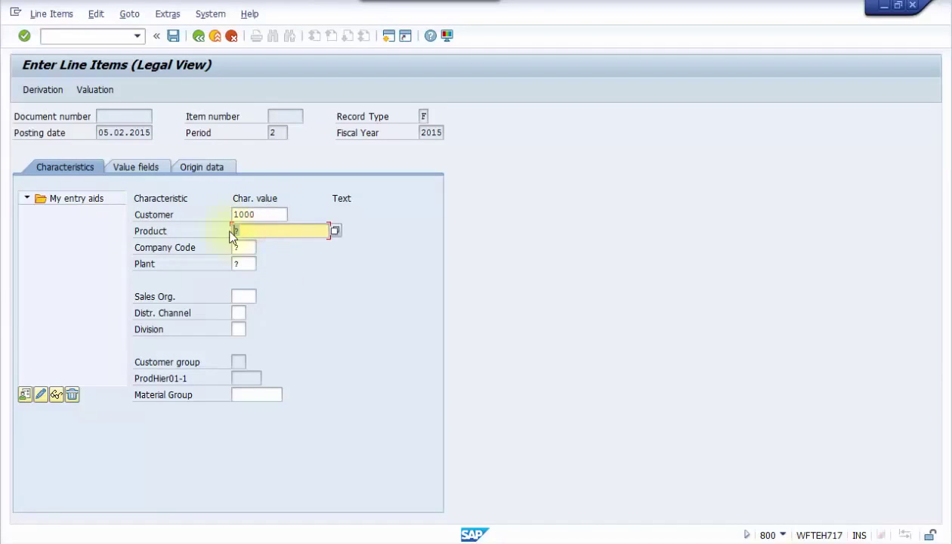
{"action": "type", "text": "P-1"}
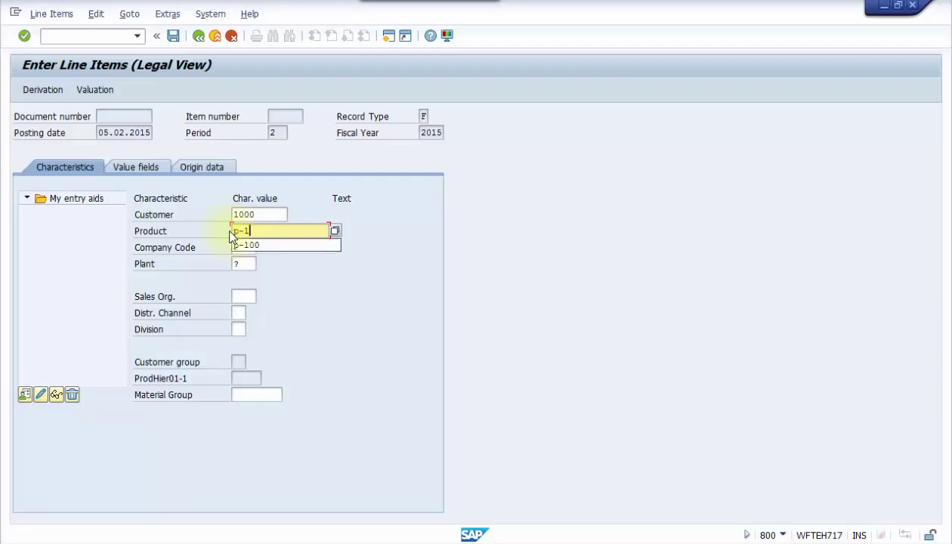
{"action": "type", "text": "00"}
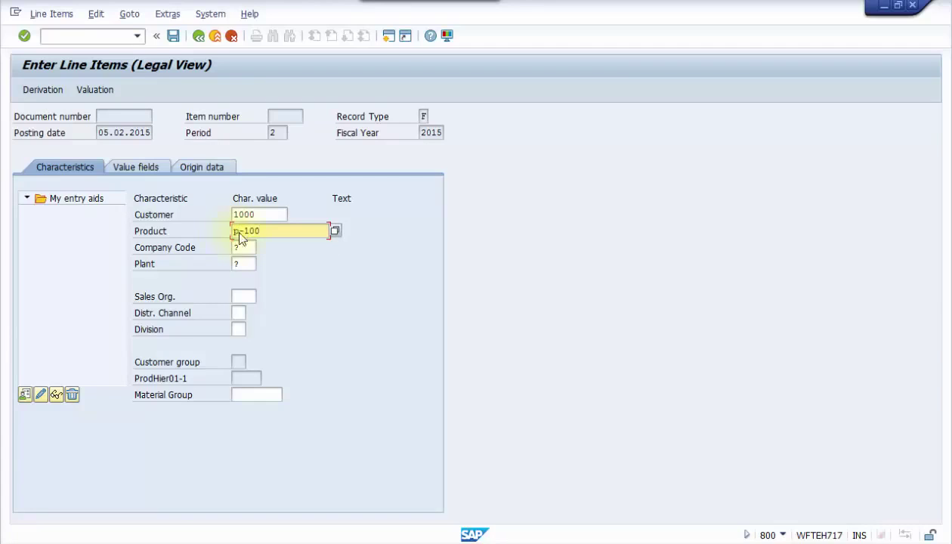
{"action": "left_click", "coordinate": [247, 247]}
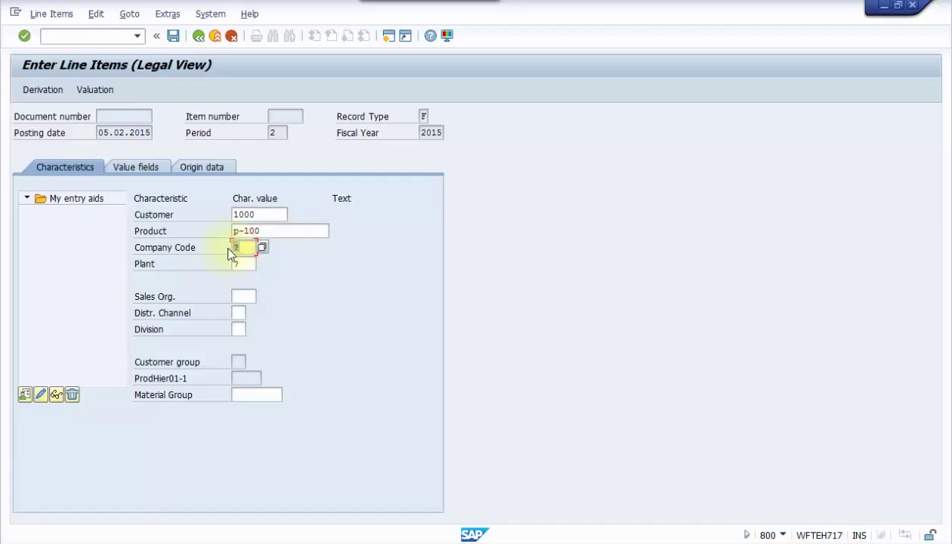
{"action": "type", "text": "1000"}
{"action": "left_click", "coordinate": [241, 266]}
{"action": "type", "text": "1200"}
Set the sales organization to 1000, the distribution channel to 10 and the division to 10
{"action": "left_click", "coordinate": [240, 294]}
{"action": "type", "text": "1"}
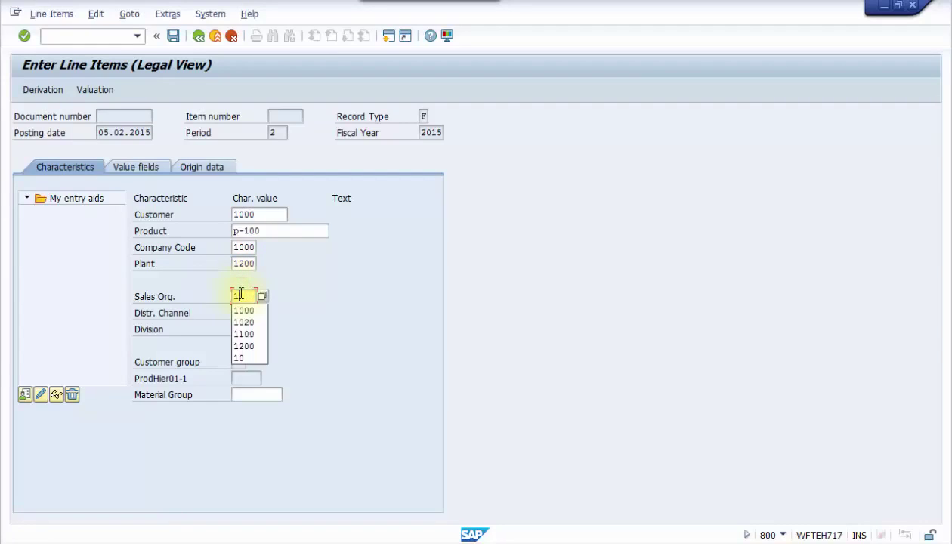
{"action": "type", "text": "000"}
{"action": "left_click", "coordinate": [239, 312]}
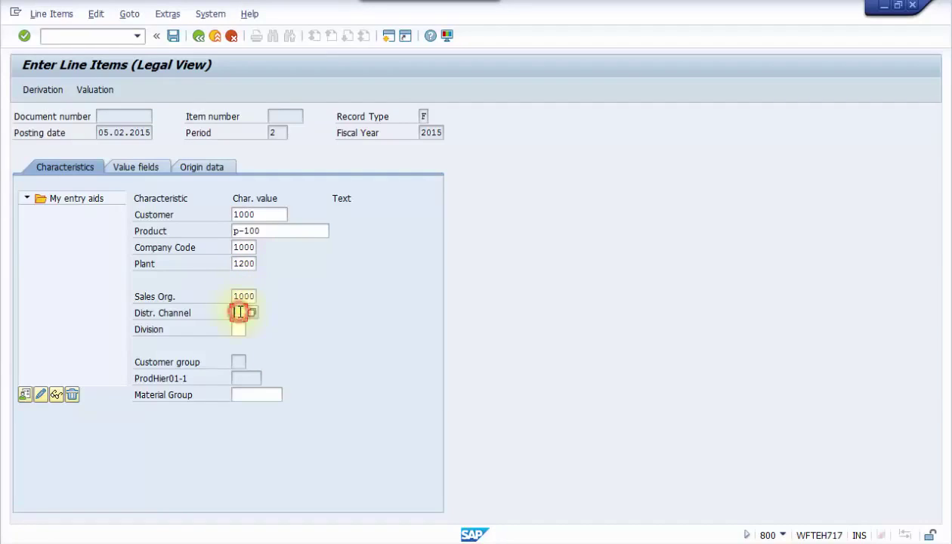
{"action": "type", "text": "10"}
{"action": "left_click", "coordinate": [241, 330]}
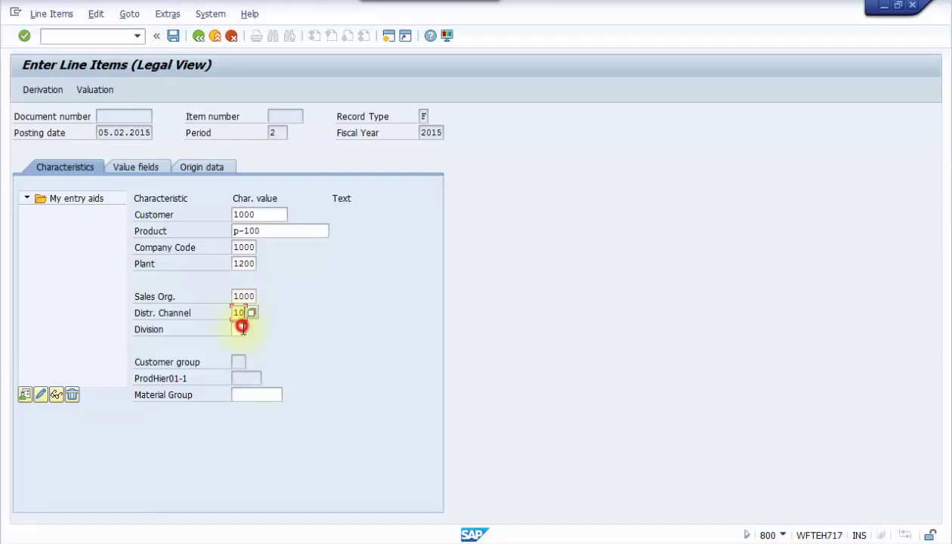
{"action": "left_click", "coordinate": [240, 329]}
{"action": "type", "text": "10"}
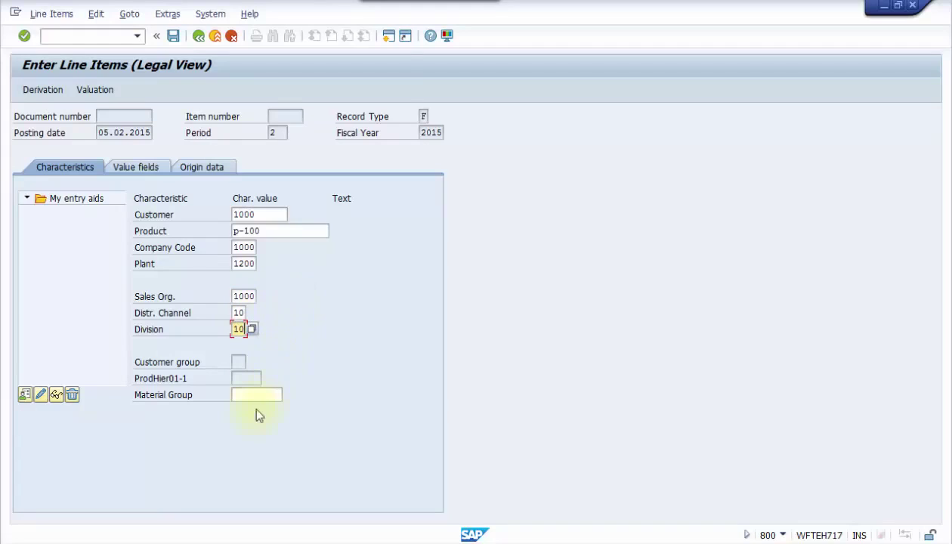
Choose material group 00101 (Steels) and run the derivation of the characteristics
{"action": "left_click", "coordinate": [255, 396]}
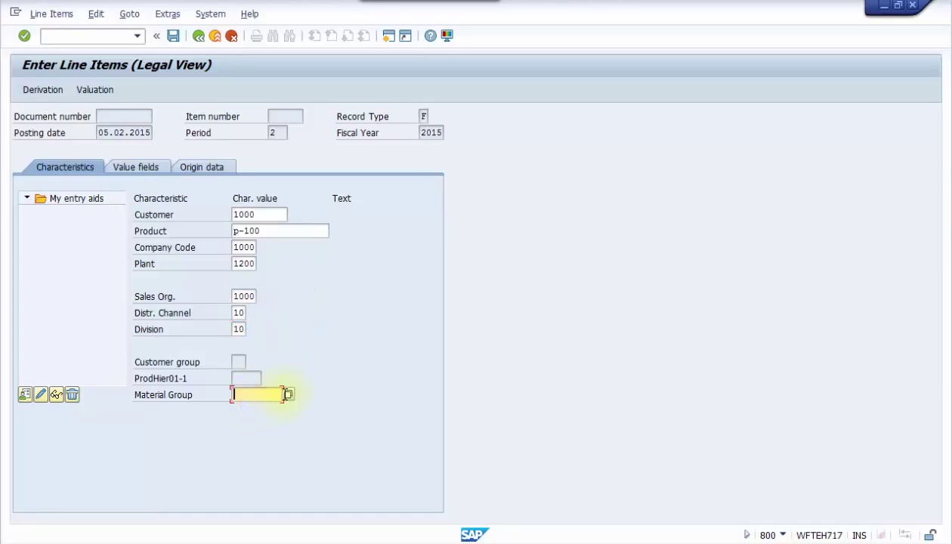
{"action": "left_click", "coordinate": [288, 395]}
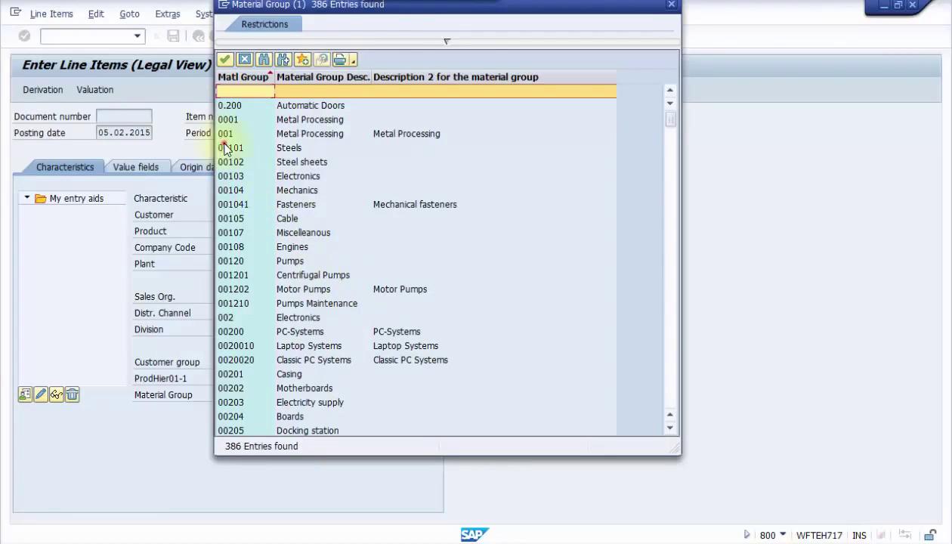
{"action": "double_click", "coordinate": [224, 149]}
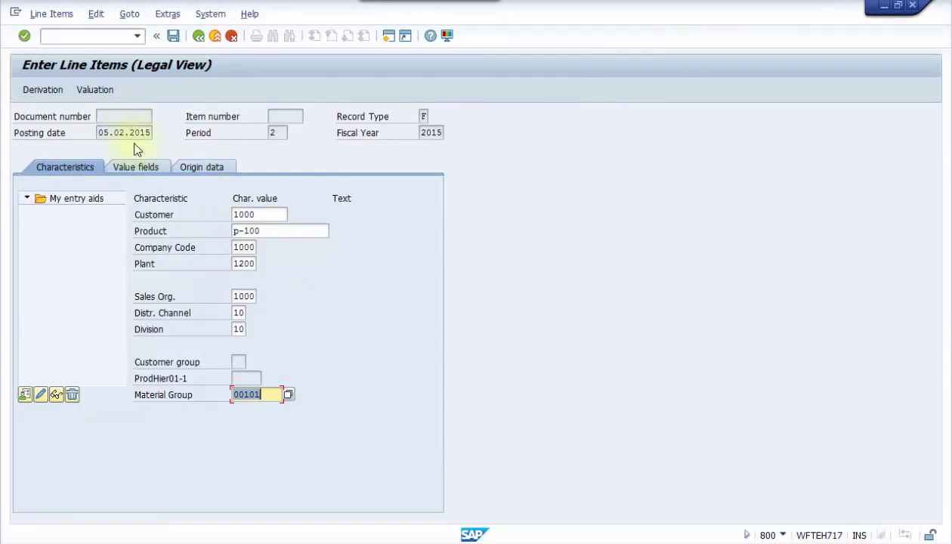
{"action": "left_click", "coordinate": [44, 90]}
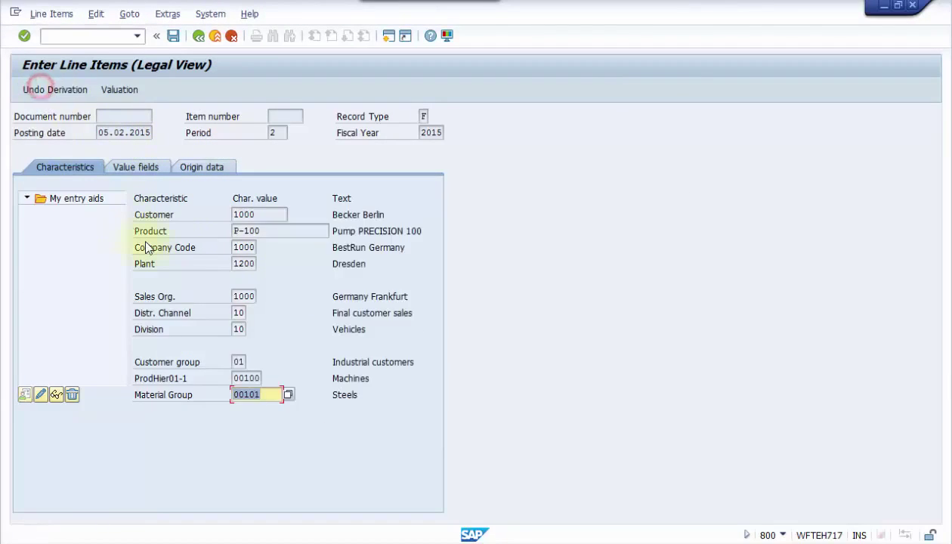
Enter a revenue of 5000 EUR in the value fields and save the line item
{"action": "left_click", "coordinate": [127, 170]}
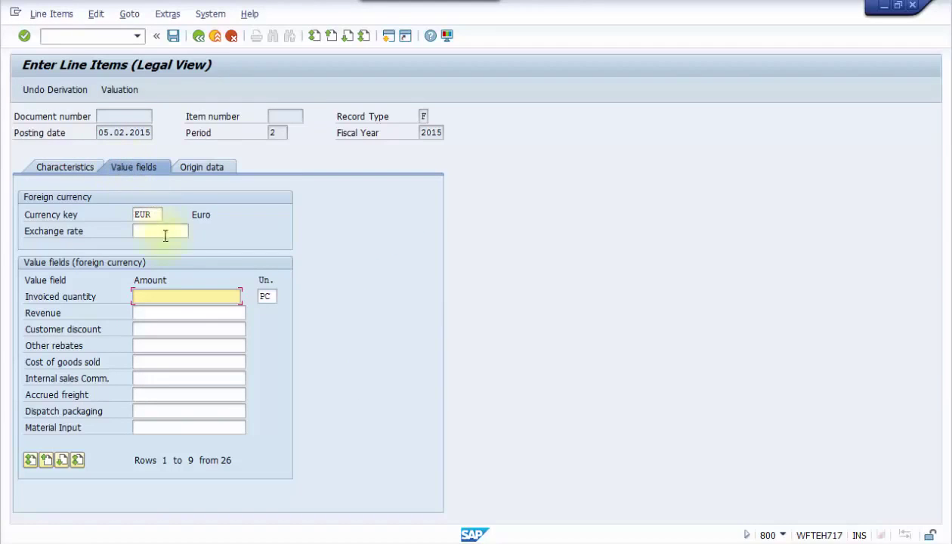
{"action": "left_click", "coordinate": [180, 312]}
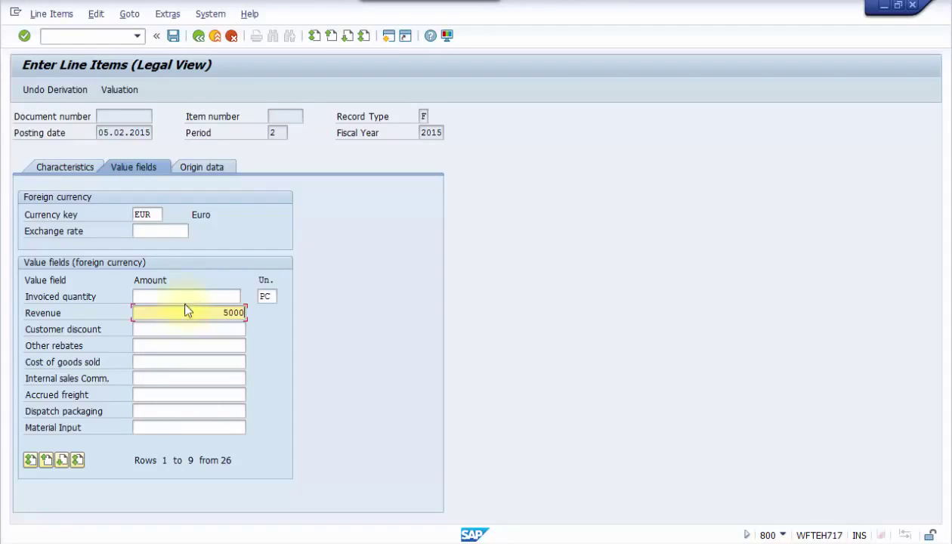
{"action": "key", "text": "Return"}
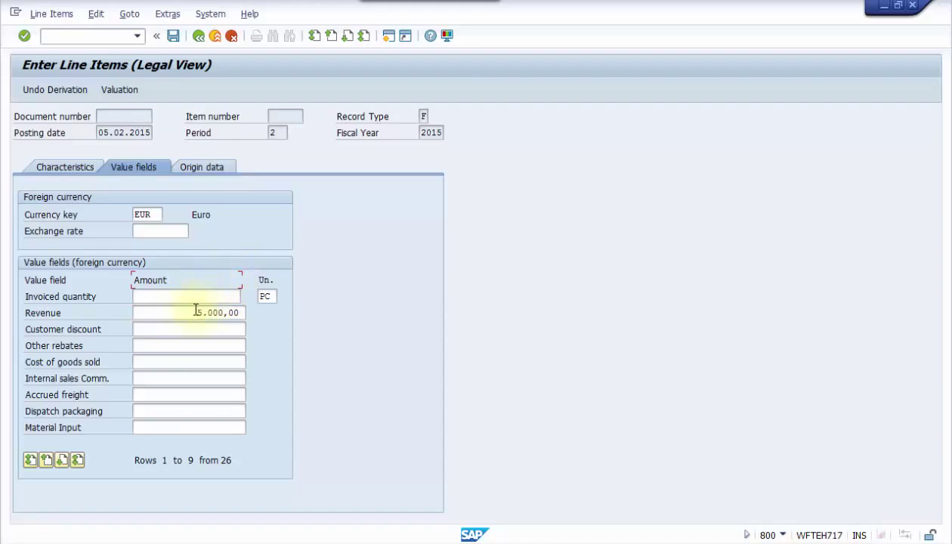
{"action": "left_click_drag", "start_coordinate": [193, 310], "coordinate": [251, 310]}
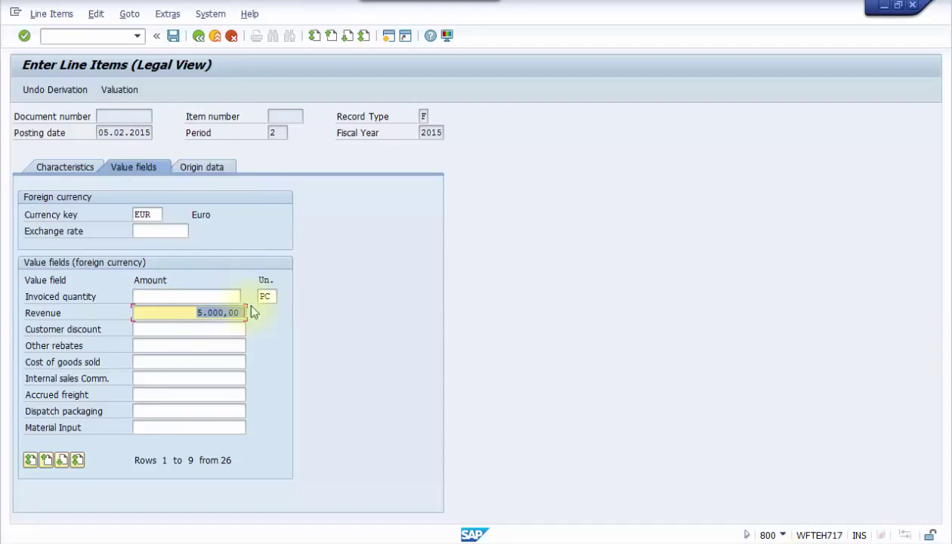
{"action": "left_click", "coordinate": [175, 37]}
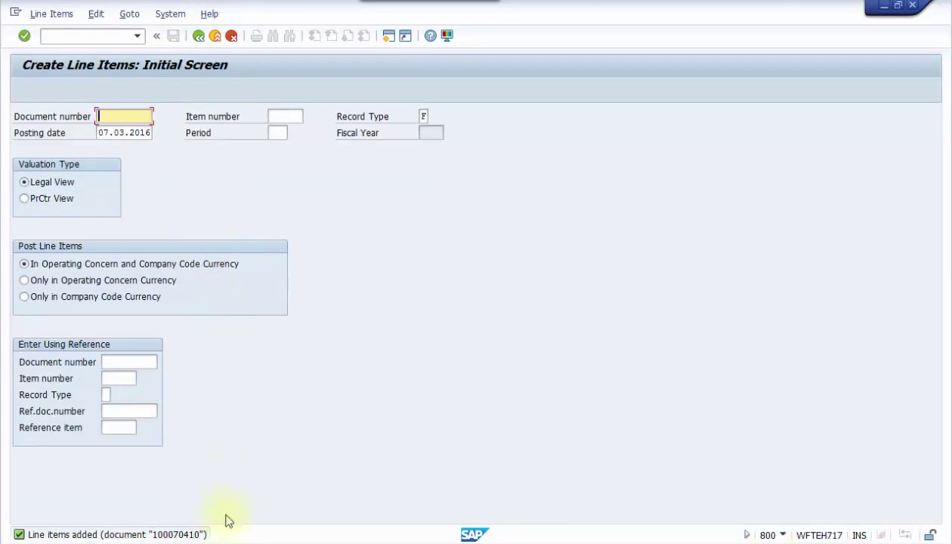
Copy the document number from the posting message details and enter 100070410 as the reference document number
{"action": "double_click", "coordinate": [186, 534]}
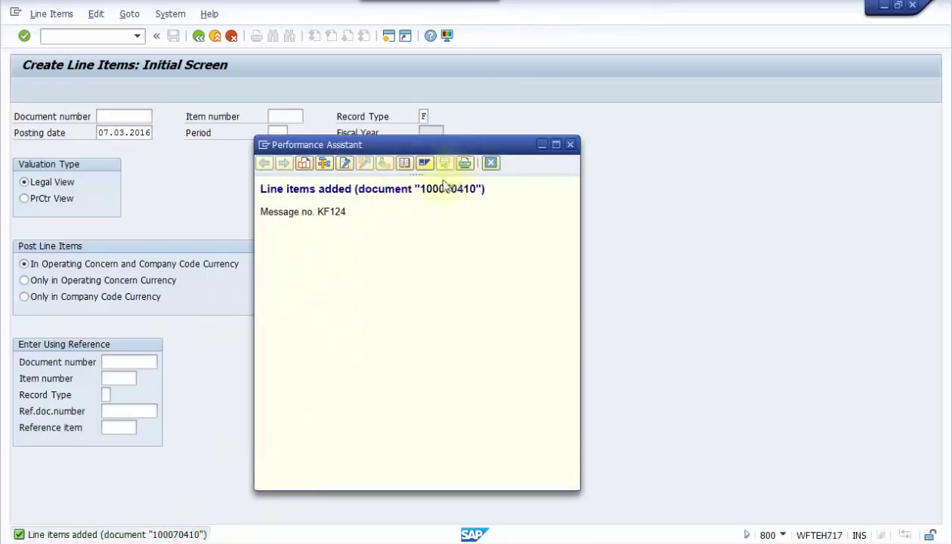
{"action": "left_click_drag", "start_coordinate": [420, 189], "coordinate": [476, 188]}
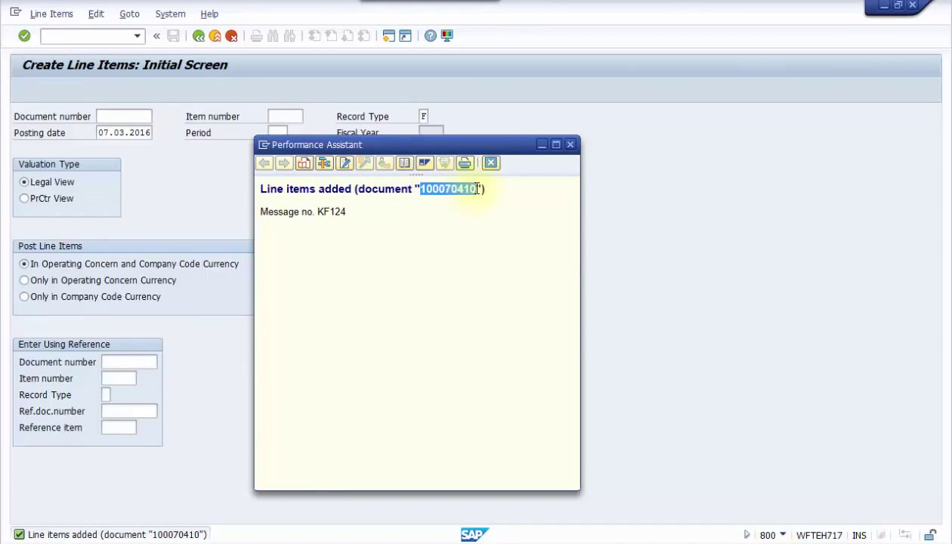
{"action": "left_click", "coordinate": [571, 143]}
{"action": "left_click", "coordinate": [143, 362]}
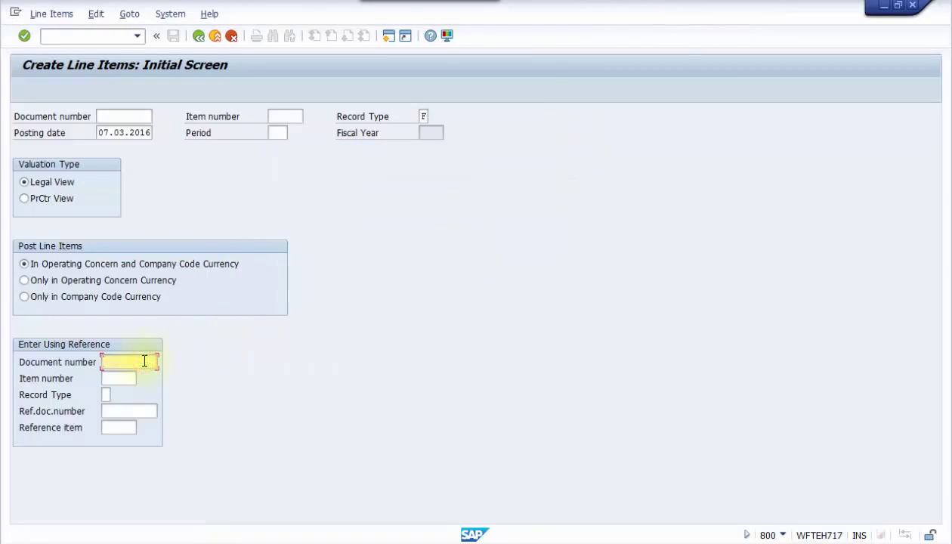
{"action": "type", "text": "100070410"}
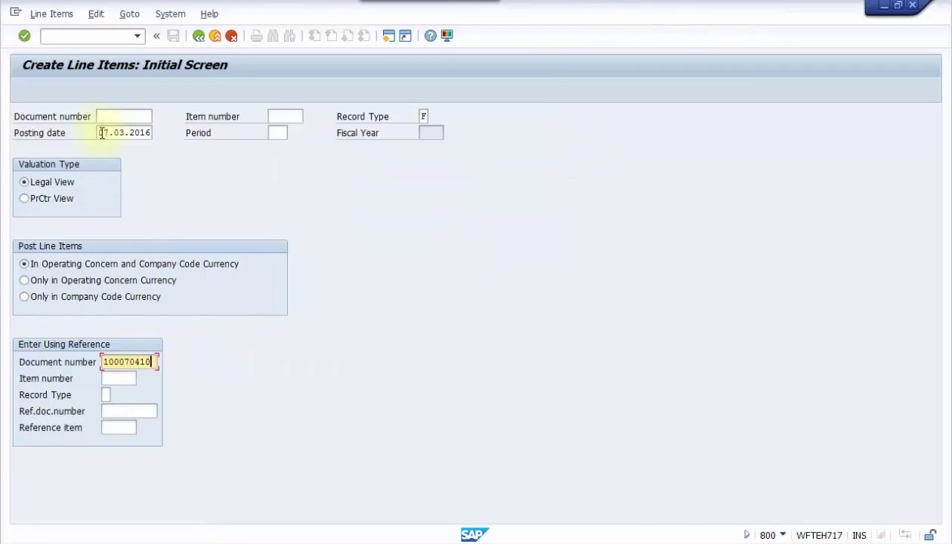
Set the posting date to 05022015 and proceed to the line item entry screen
{"action": "left_click_drag", "start_coordinate": [101, 133], "coordinate": [182, 130]}
{"action": "key", "text": "Delete"}
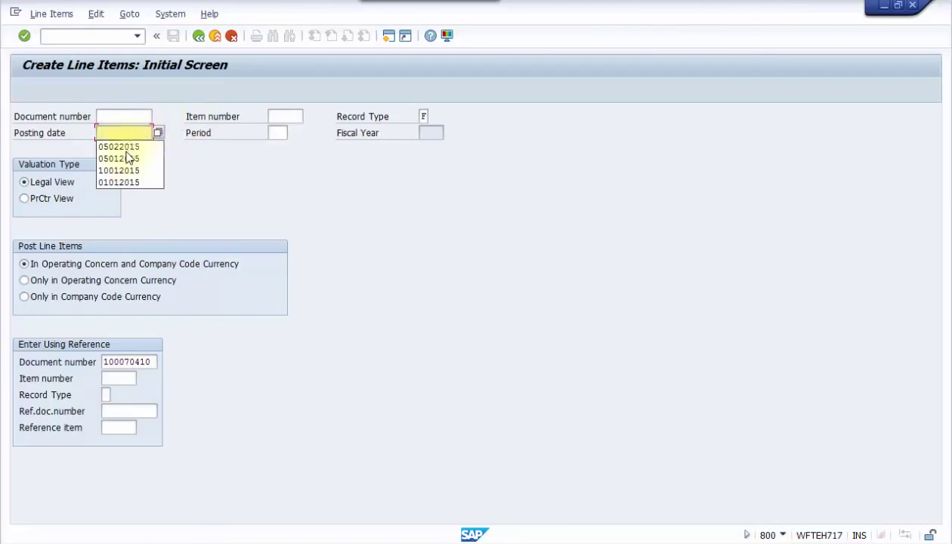
{"action": "left_click", "coordinate": [124, 149]}
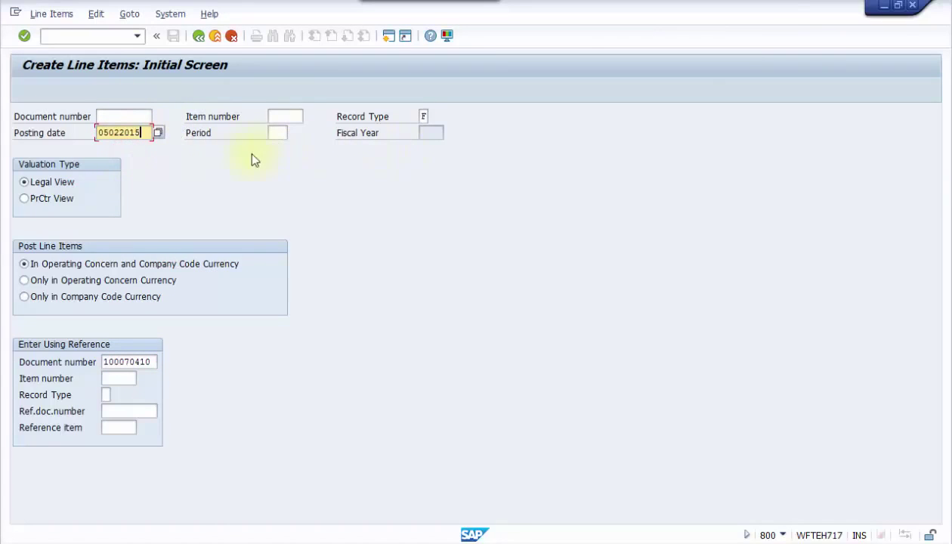
{"action": "left_click", "coordinate": [23, 36]}
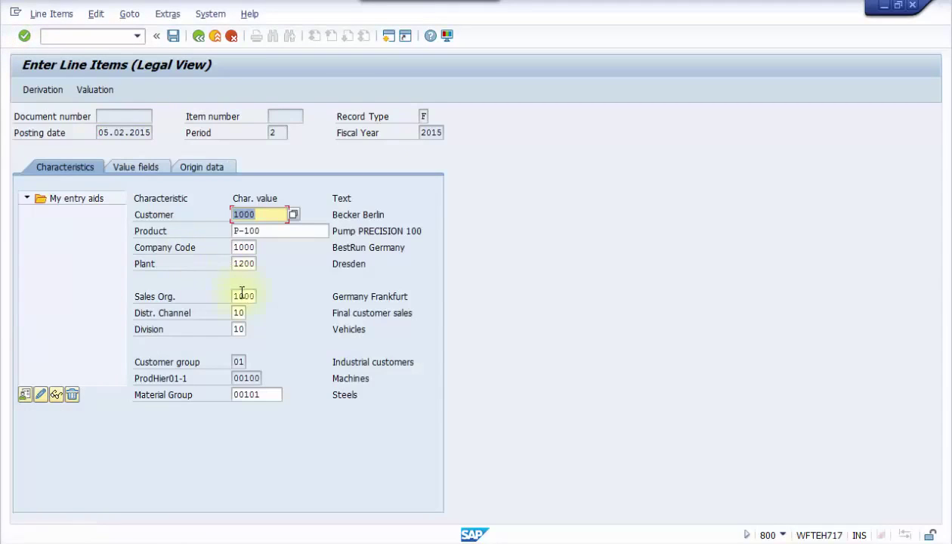
Change the sales organization to 1020, the distribution channel to 22 and the division to 04
{"action": "left_click", "coordinate": [236, 297]}
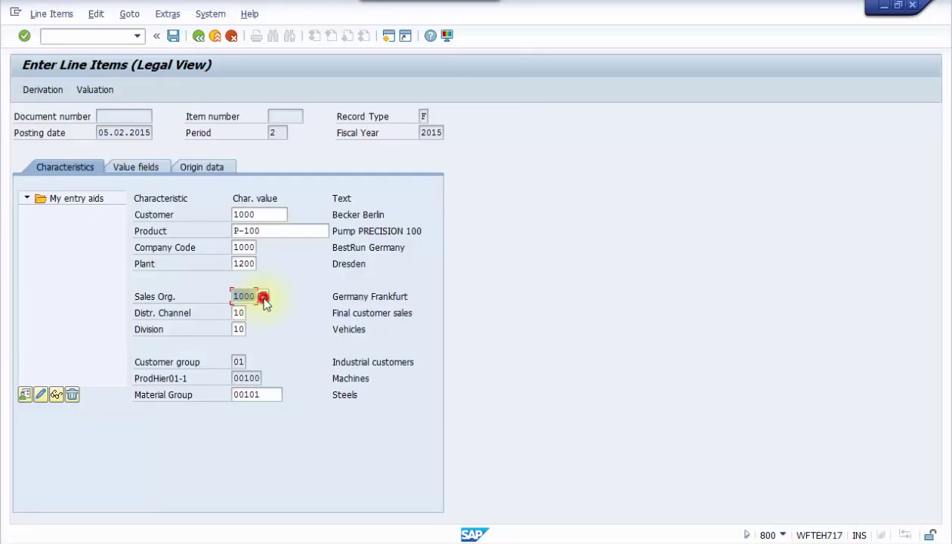
{"action": "left_click", "coordinate": [263, 298]}
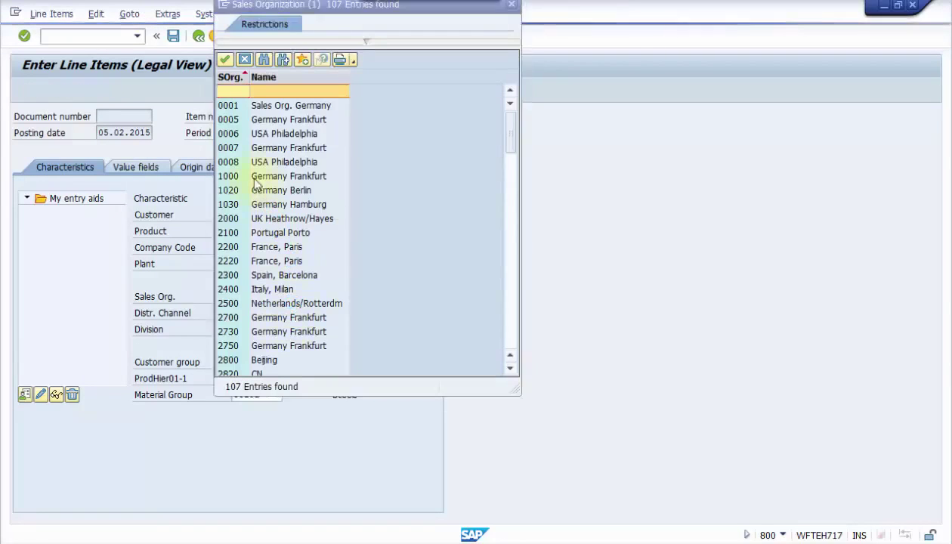
{"action": "double_click", "coordinate": [233, 187]}
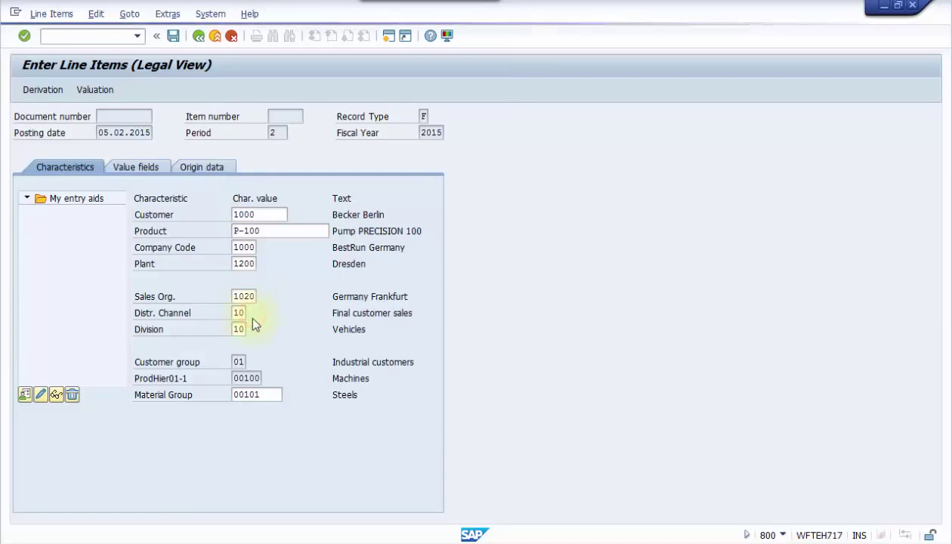
{"action": "left_click", "coordinate": [251, 315]}
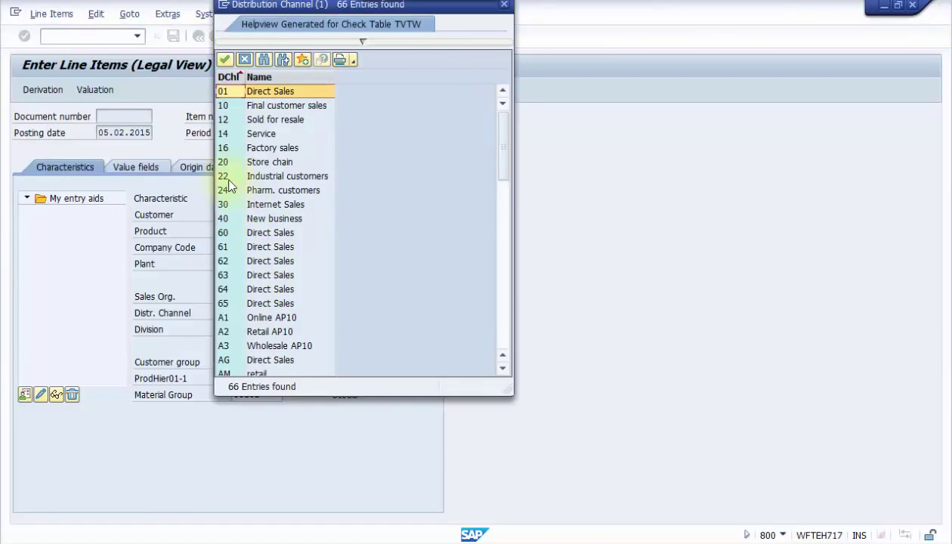
{"action": "double_click", "coordinate": [229, 178]}
{"action": "left_click", "coordinate": [249, 332]}
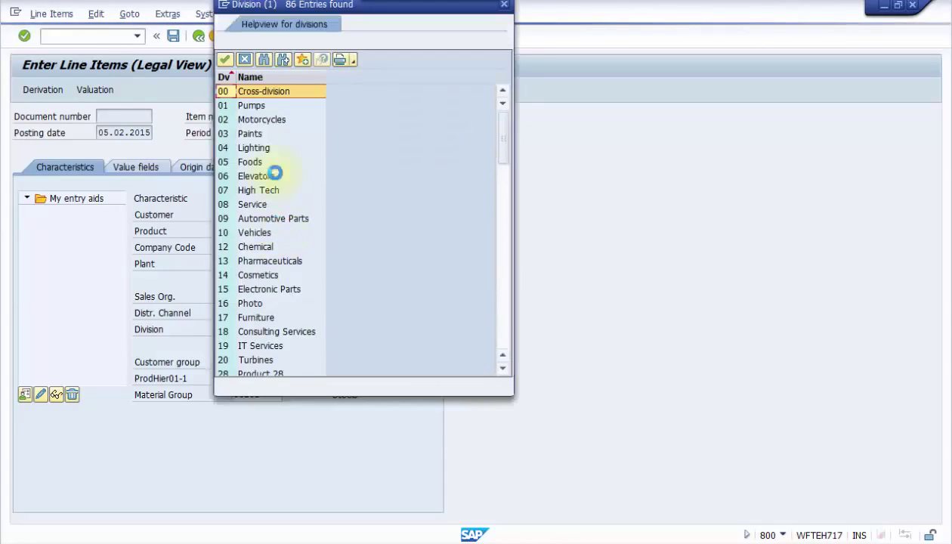
{"action": "double_click", "coordinate": [228, 147]}
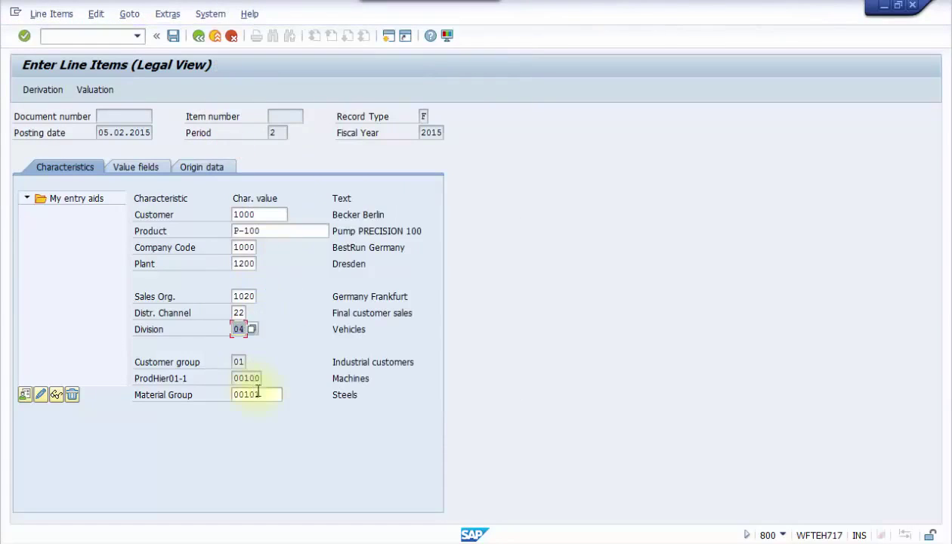
Change the material group to 00102 (Steel sheets) using the list of possible values
{"action": "left_click", "coordinate": [258, 390]}
{"action": "key", "text": "Return"}
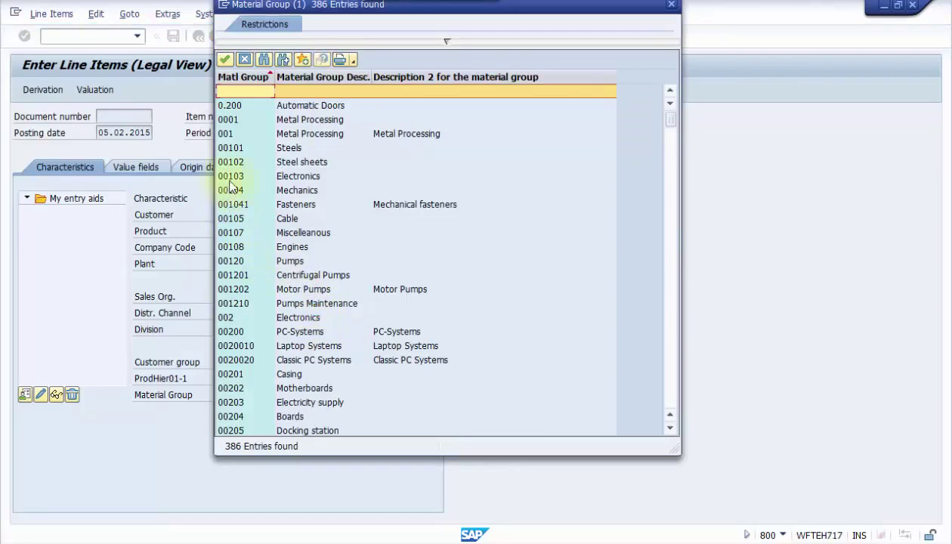
{"action": "double_click", "coordinate": [231, 164]}
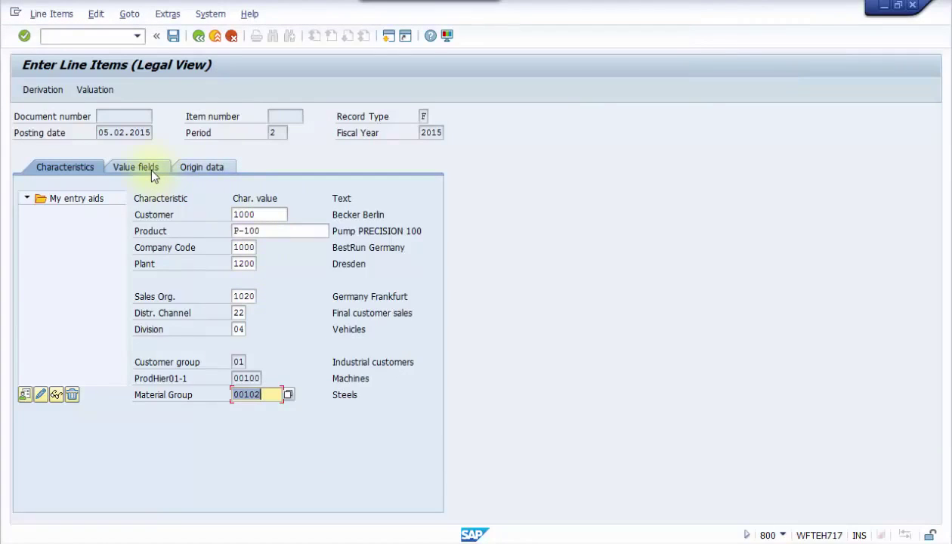
Choose Sozialamt in Frankfurt as the customer from the unrestricted customer search and run the derivation
{"action": "double_click", "coordinate": [261, 215]}
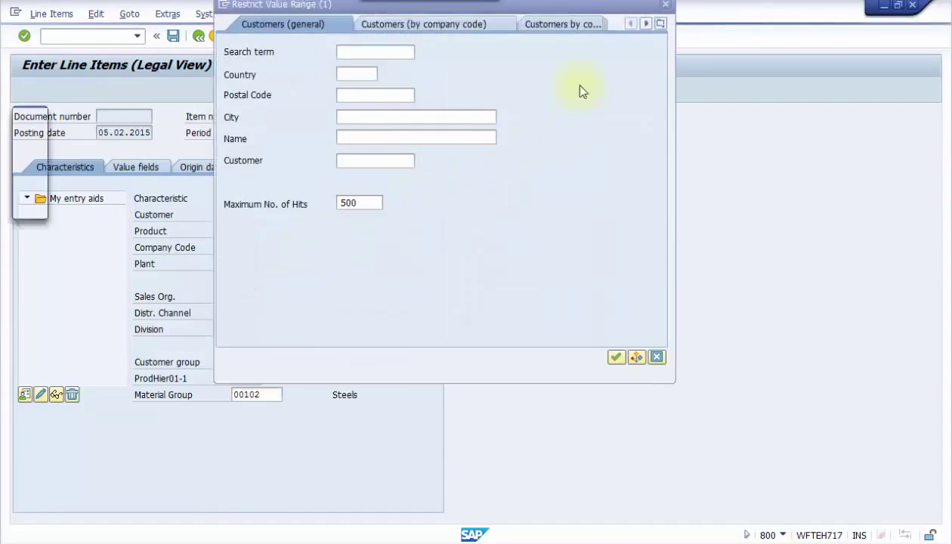
{"action": "left_click", "coordinate": [616, 357]}
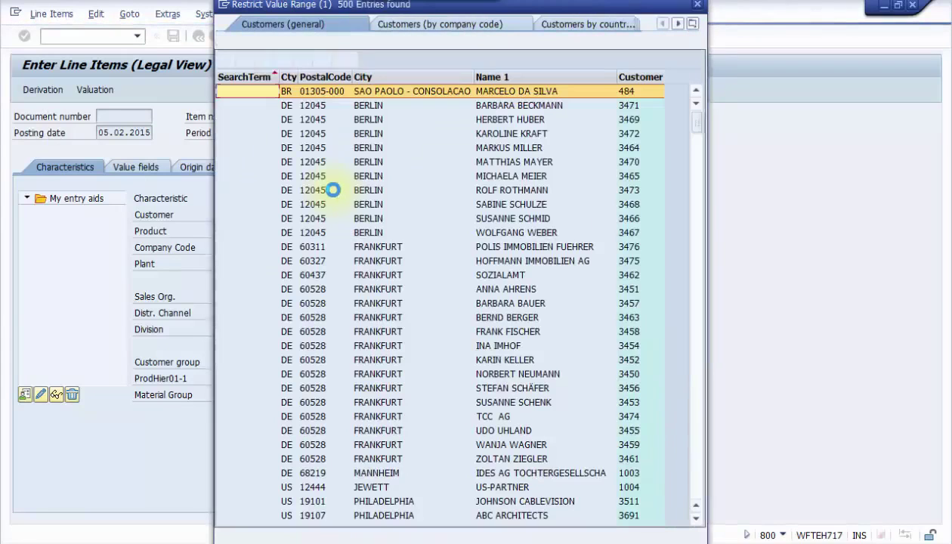
{"action": "double_click", "coordinate": [378, 275]}
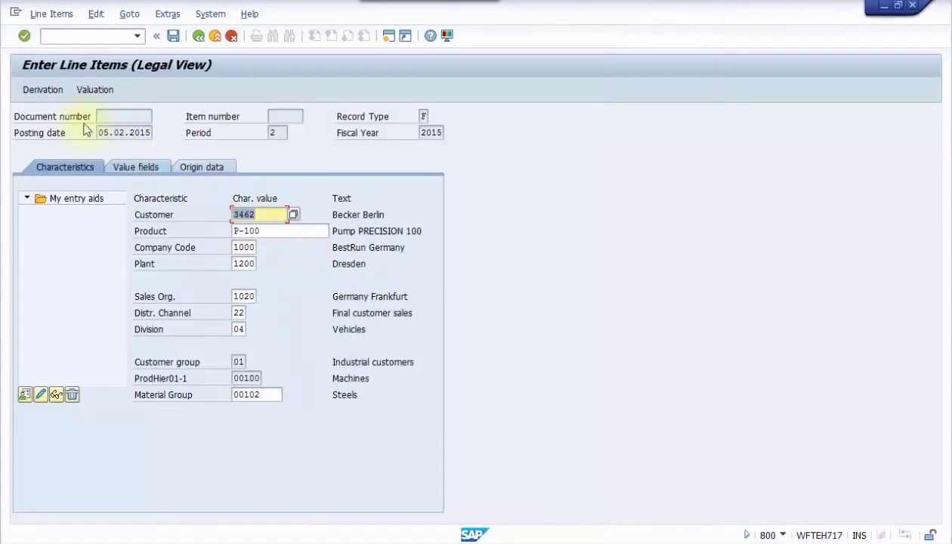
{"action": "left_click", "coordinate": [58, 91]}
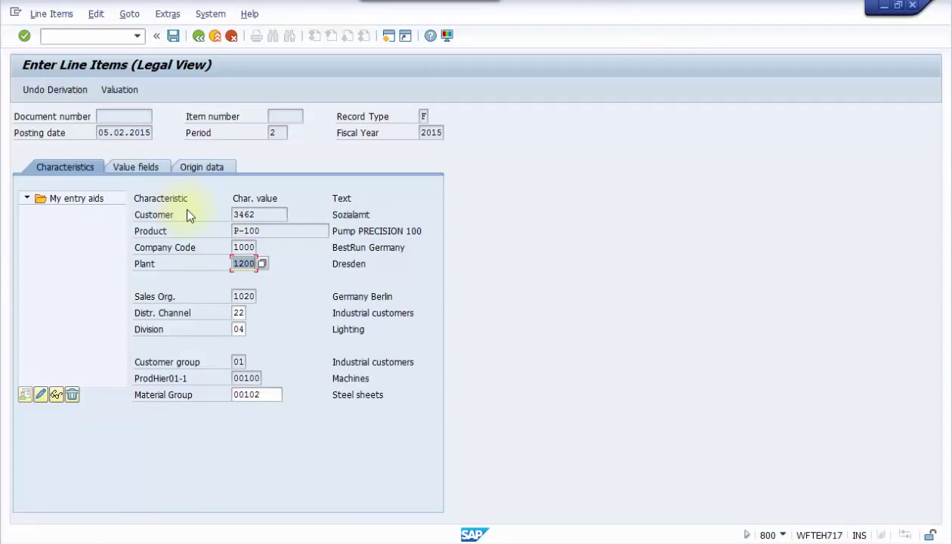
Clear the internal sales commission and accrued freight amounts in the value fields
{"action": "left_click", "coordinate": [137, 167]}
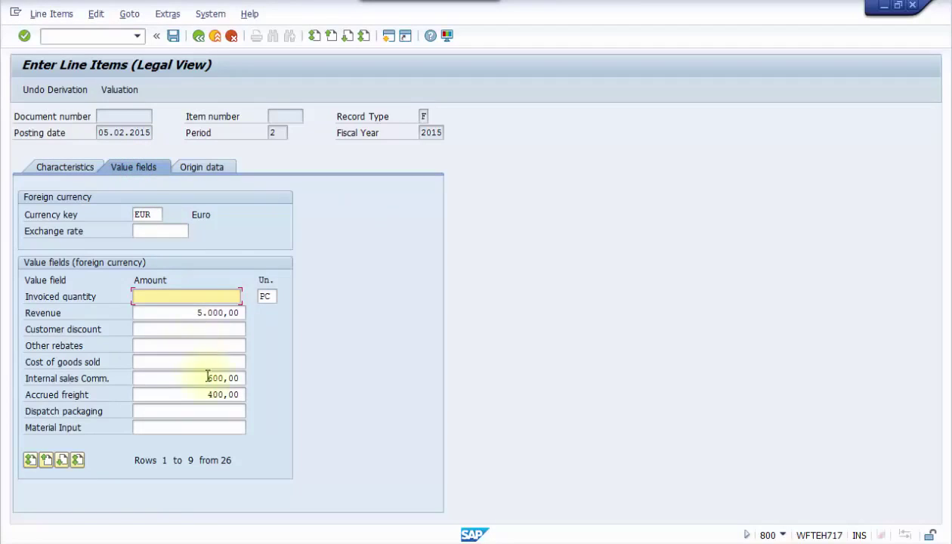
{"action": "left_click_drag", "start_coordinate": [206, 378], "coordinate": [273, 377]}
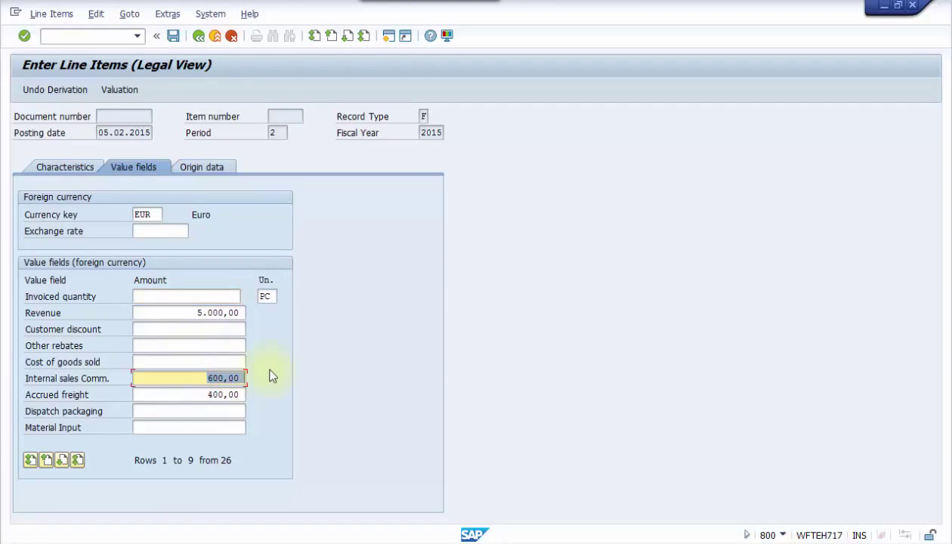
{"action": "key", "text": "Delete"}
{"action": "left_click", "coordinate": [213, 363]}
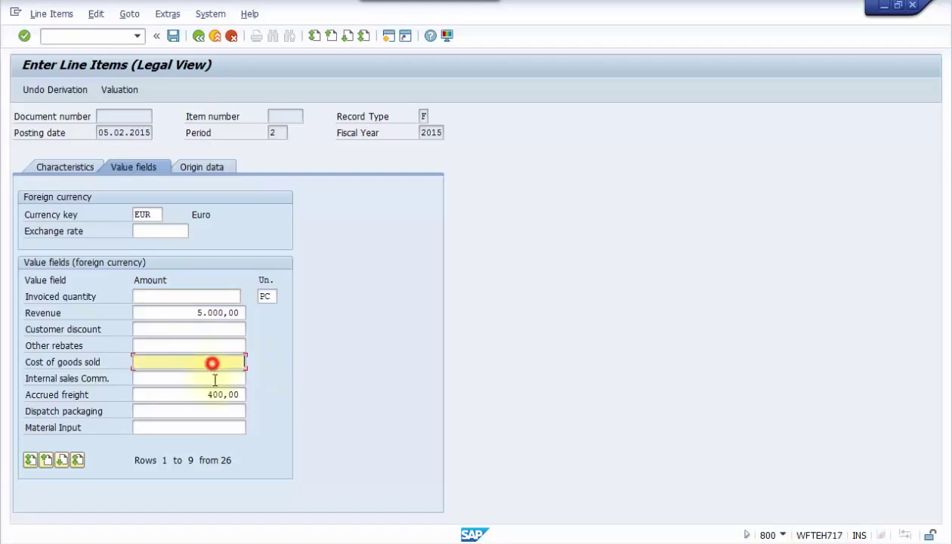
{"action": "left_click_drag", "start_coordinate": [199, 395], "coordinate": [304, 393]}
{"action": "key", "text": "Delete"}
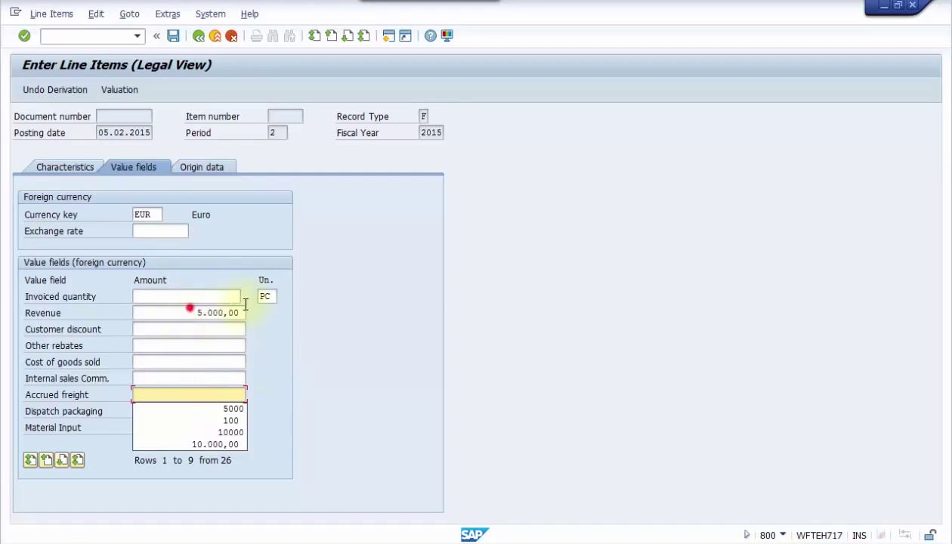
Set the revenue to 15000 and save the second line item
{"action": "left_click", "coordinate": [186, 309]}
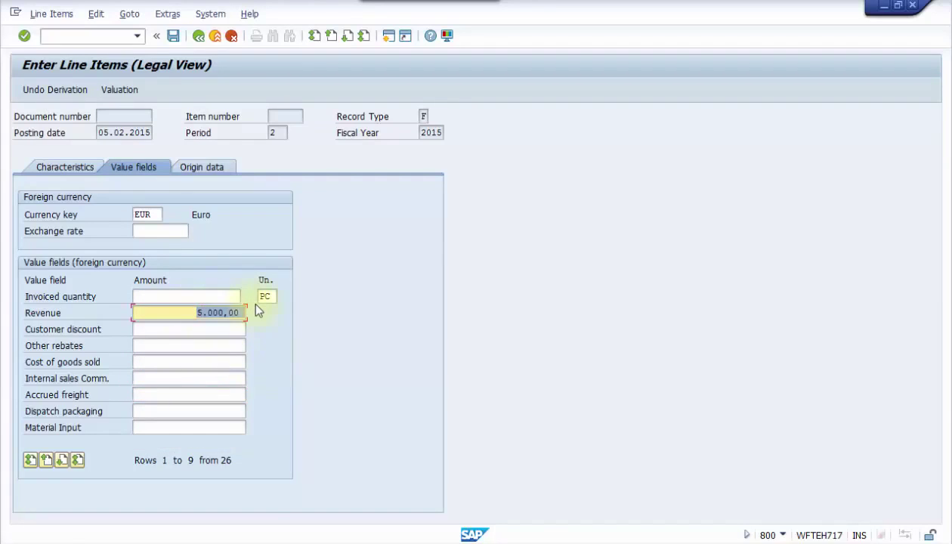
{"action": "type", "text": "15000"}
{"action": "left_click", "coordinate": [173, 36]}
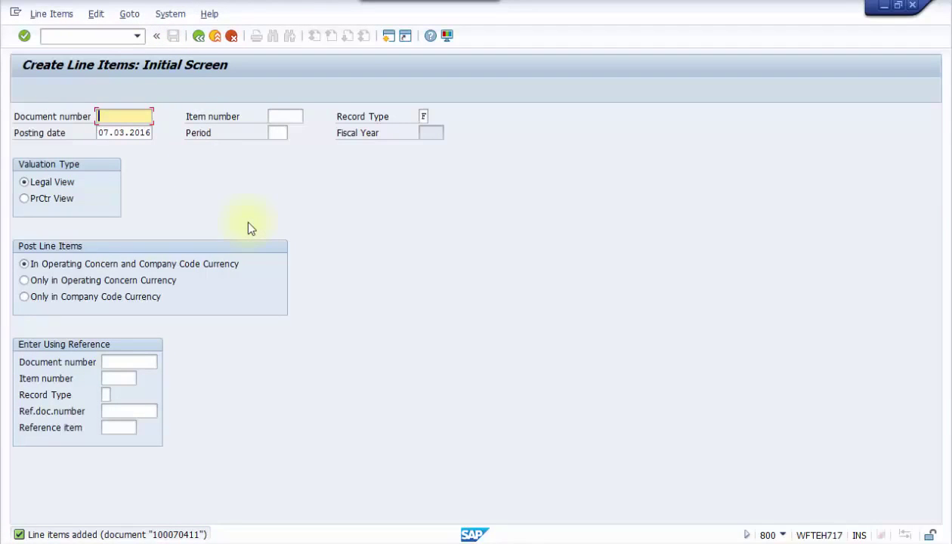
Leave line item creation and open transaction KE24 - Display Line Items
{"action": "left_click", "coordinate": [199, 36]}
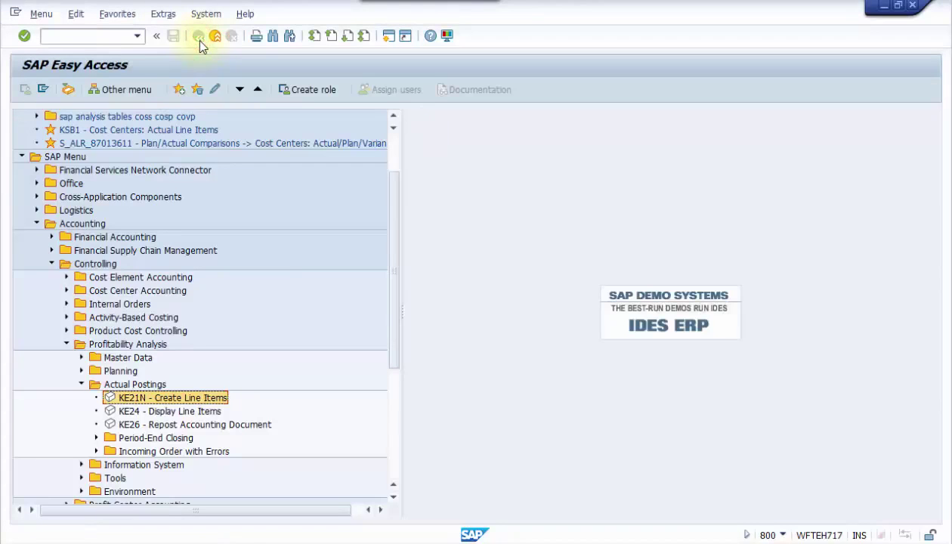
{"action": "left_click", "coordinate": [136, 412]}
{"action": "double_click", "coordinate": [137, 412]}
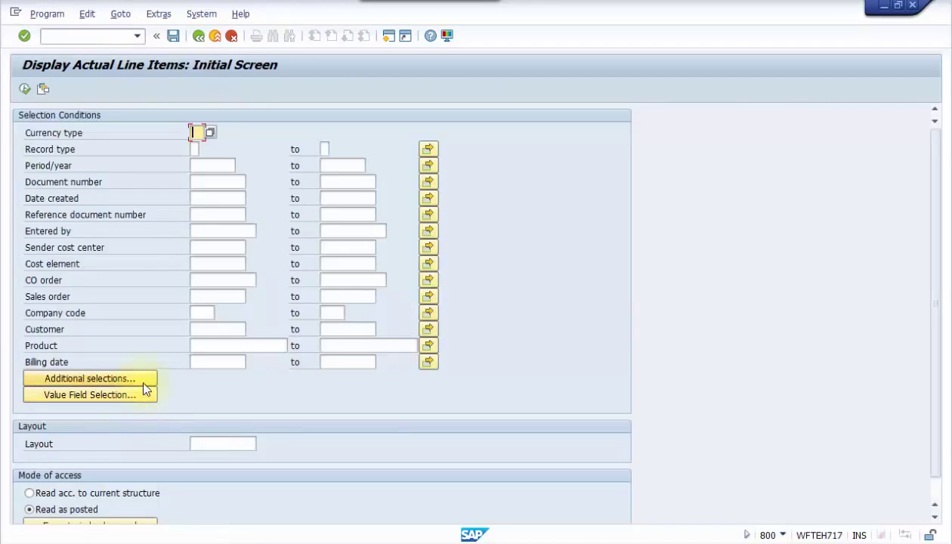
List the actual line items for period 002.2015 with record type F (Billing data)
{"action": "left_click", "coordinate": [217, 166]}
{"action": "type", "text": "00"}
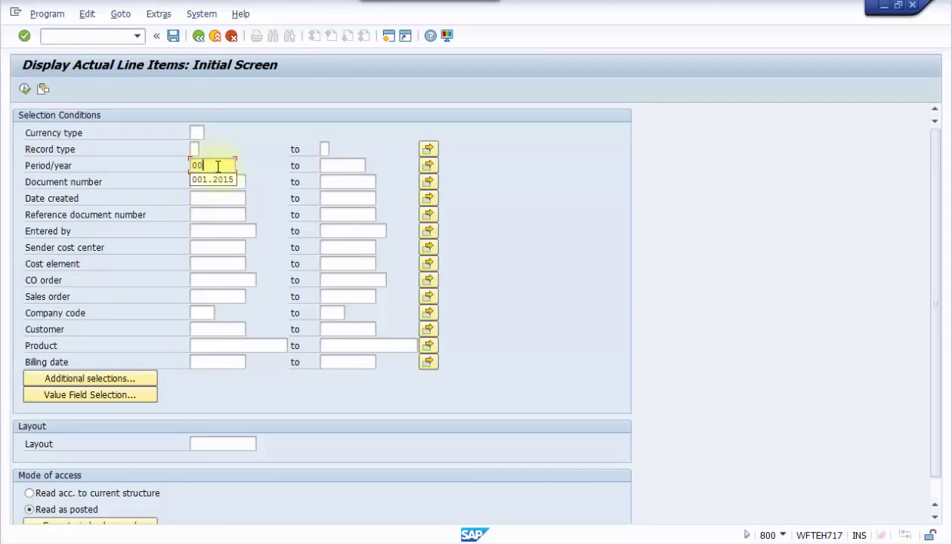
{"action": "type", "text": "2.2"}
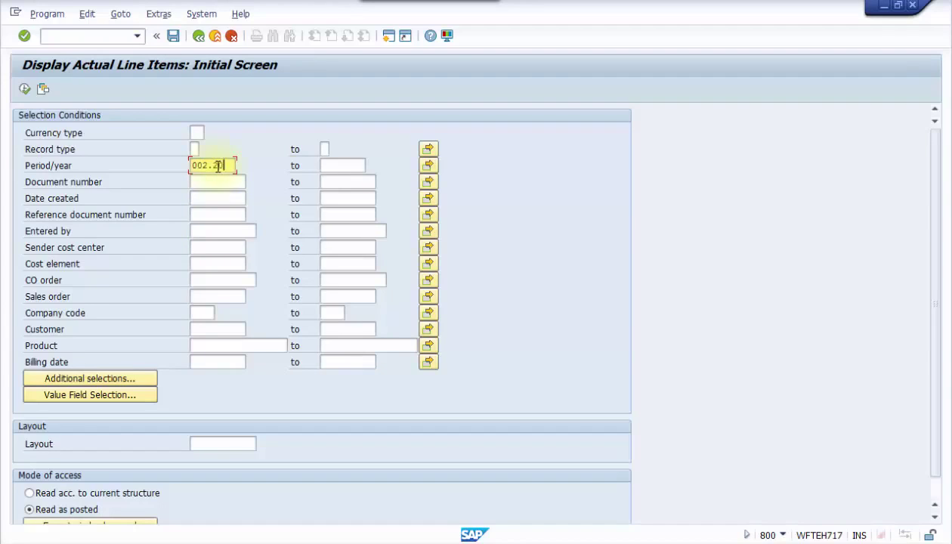
{"action": "type", "text": "015"}
{"action": "left_click", "coordinate": [193, 149]}
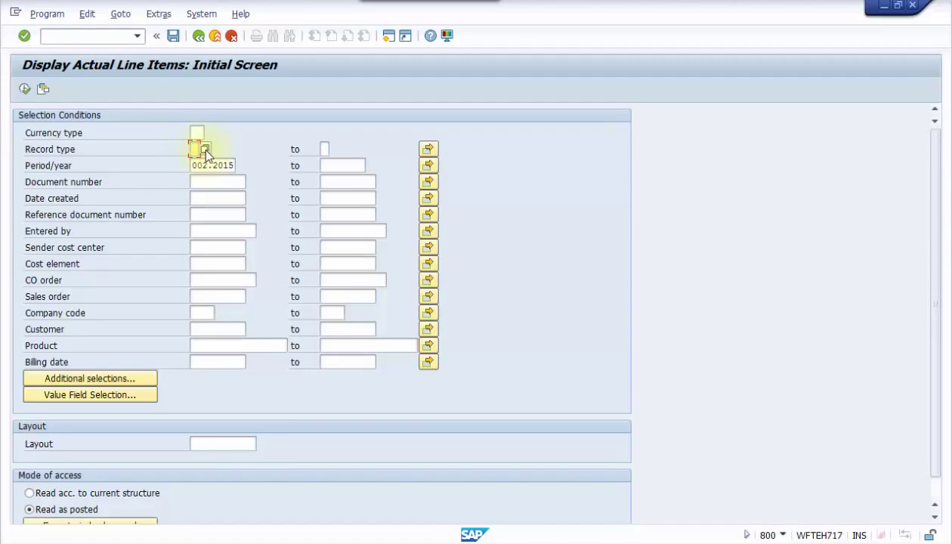
{"action": "left_click", "coordinate": [205, 150]}
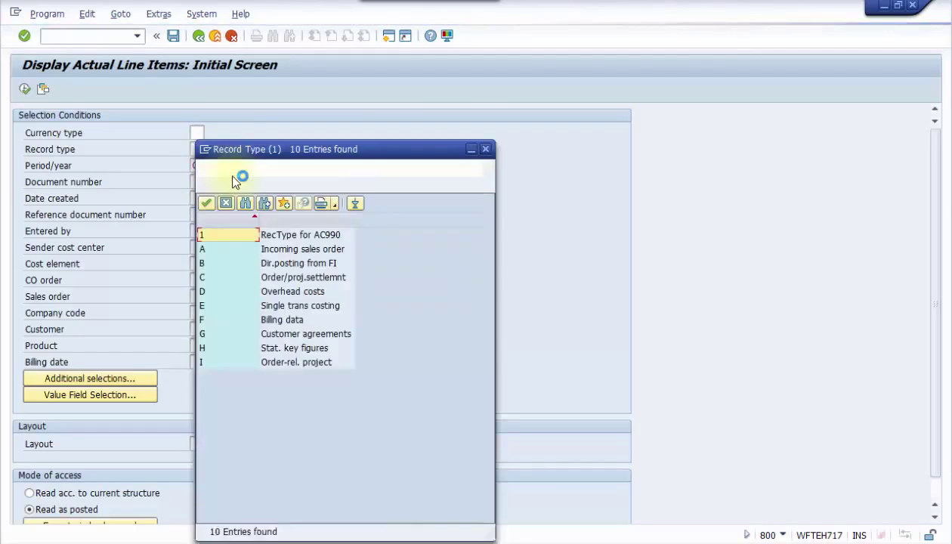
{"action": "double_click", "coordinate": [207, 322]}
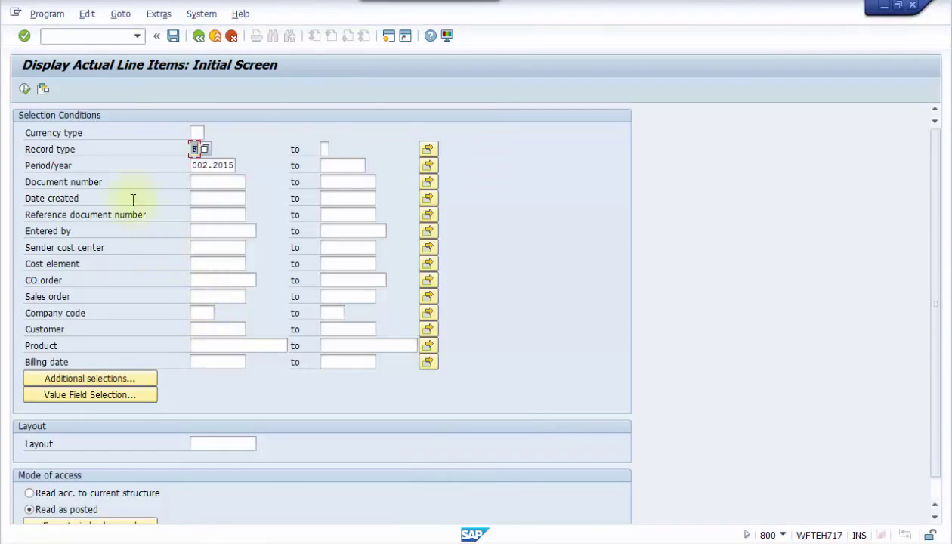
{"action": "left_click", "coordinate": [22, 89]}
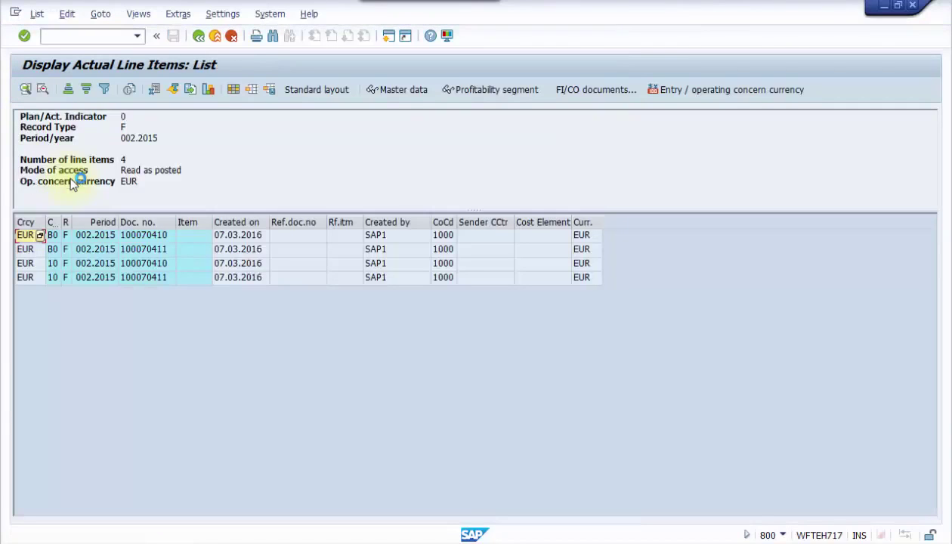
Open the first listed line item to examine its characteristics and value fields, and return to the list
{"action": "left_click", "coordinate": [56, 251]}
{"action": "left_click", "coordinate": [54, 264]}
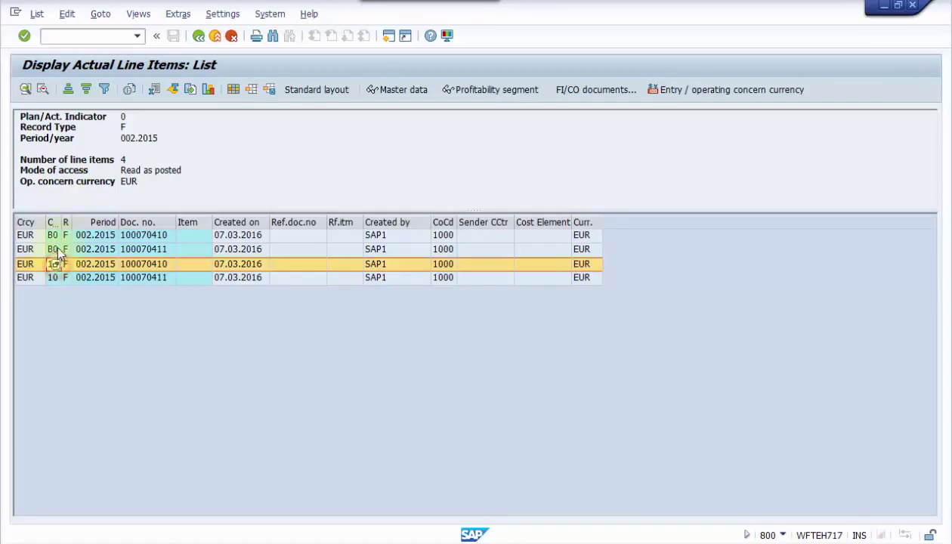
{"action": "double_click", "coordinate": [146, 235]}
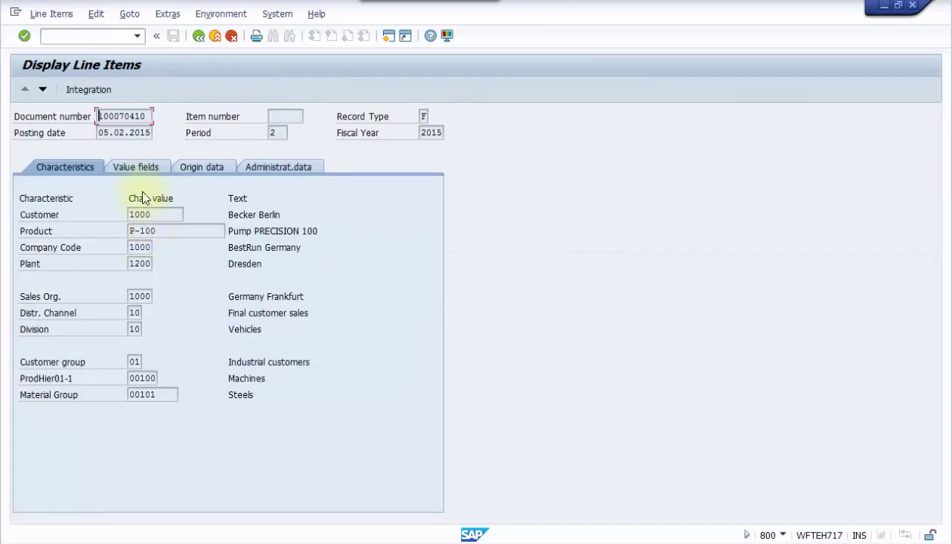
{"action": "left_click", "coordinate": [137, 169]}
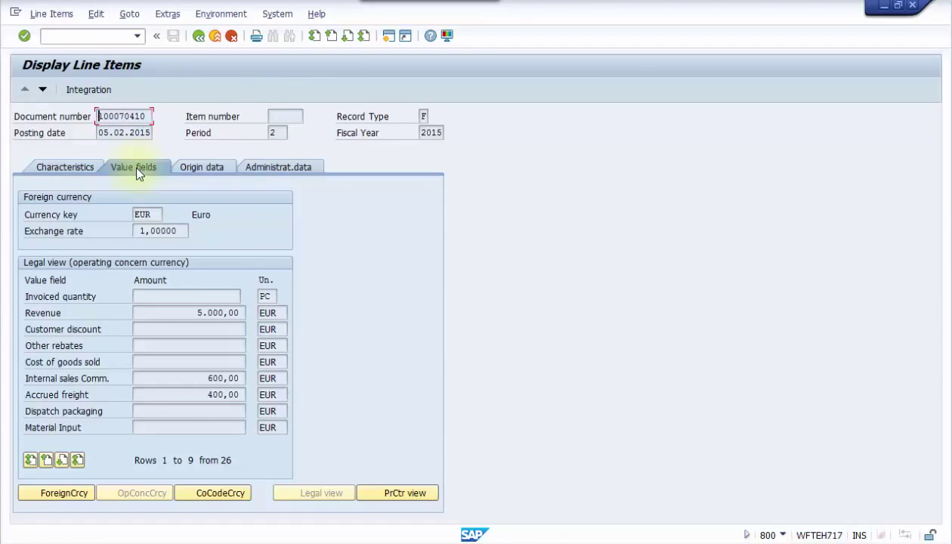
{"action": "left_click", "coordinate": [198, 35]}
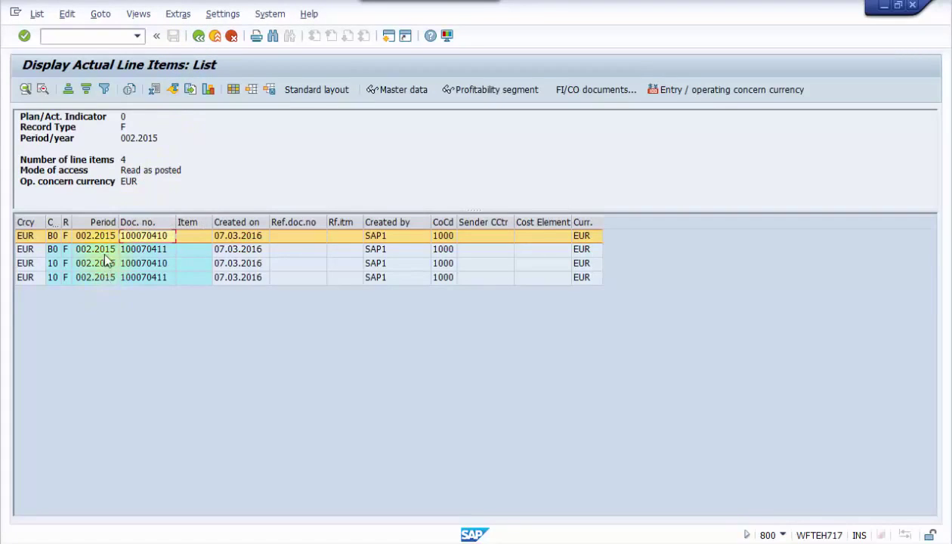
Examine the value fields and characteristics of the second listed line item, and exit the display back to SAP Easy Access
{"action": "double_click", "coordinate": [100, 250]}
{"action": "left_click", "coordinate": [149, 169]}
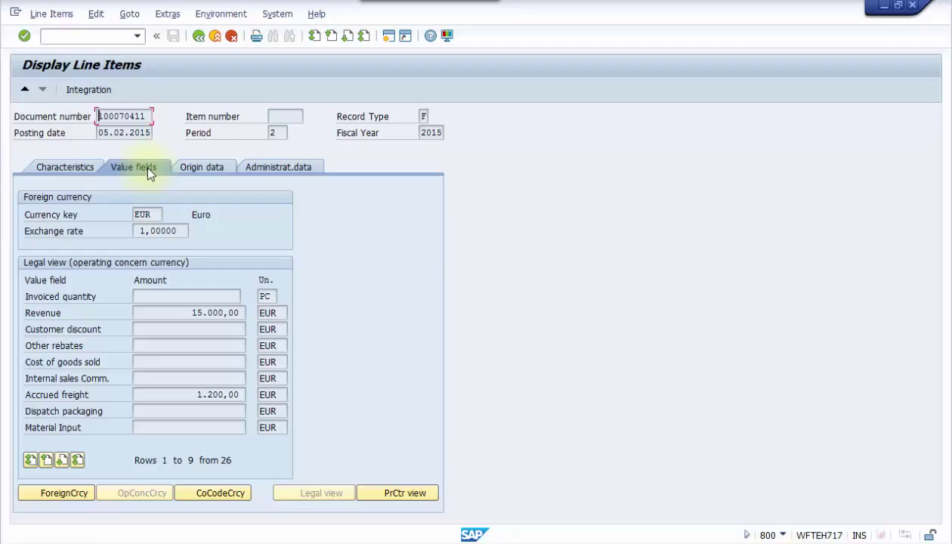
{"action": "left_click", "coordinate": [77, 167]}
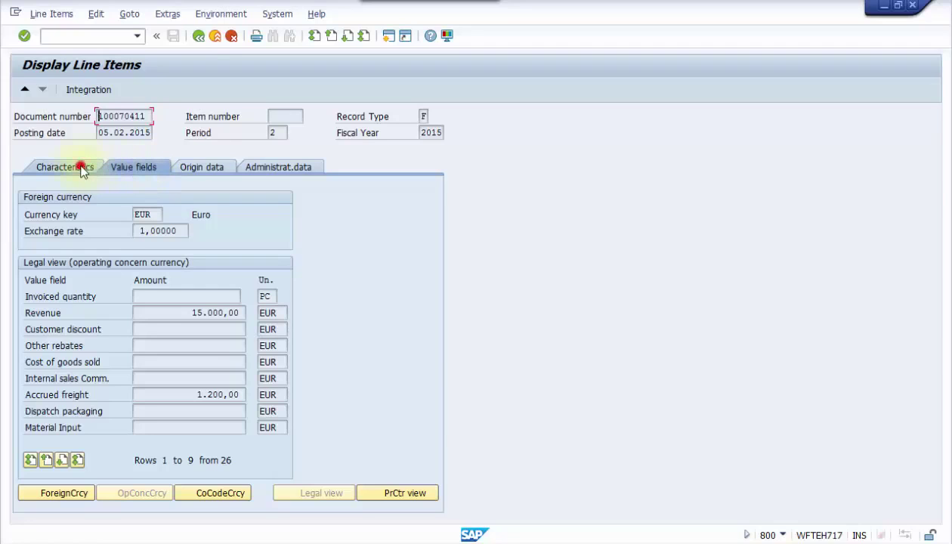
{"action": "left_click", "coordinate": [198, 36]}
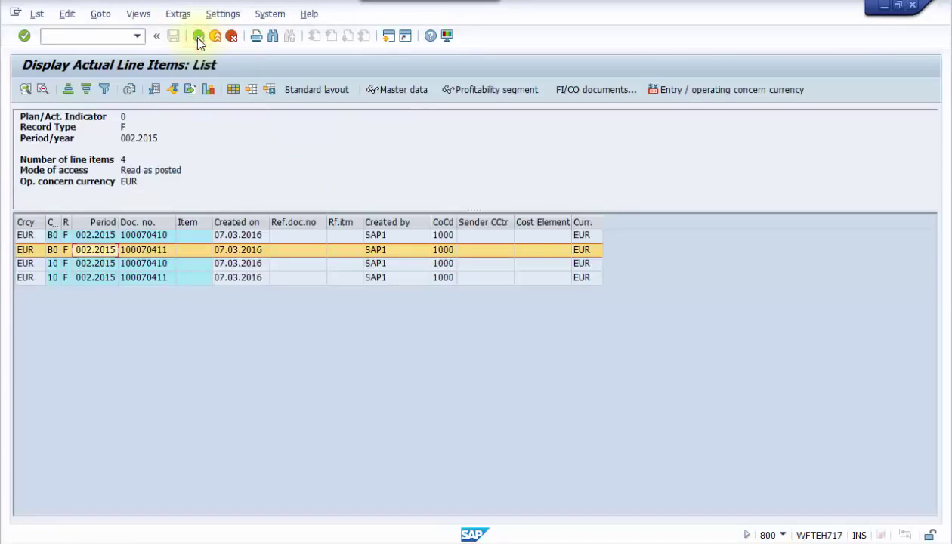
{"action": "left_click", "coordinate": [198, 36]}
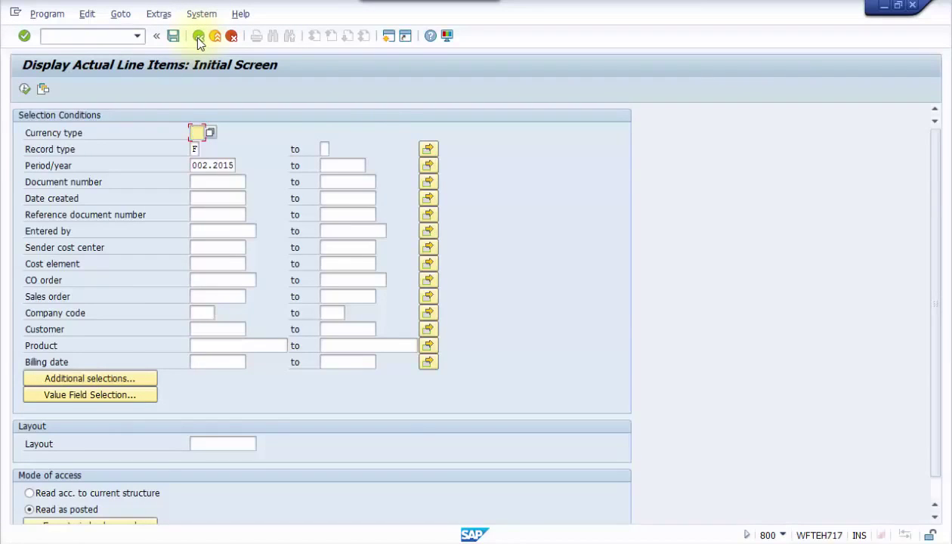
{"action": "left_click", "coordinate": [198, 36]}
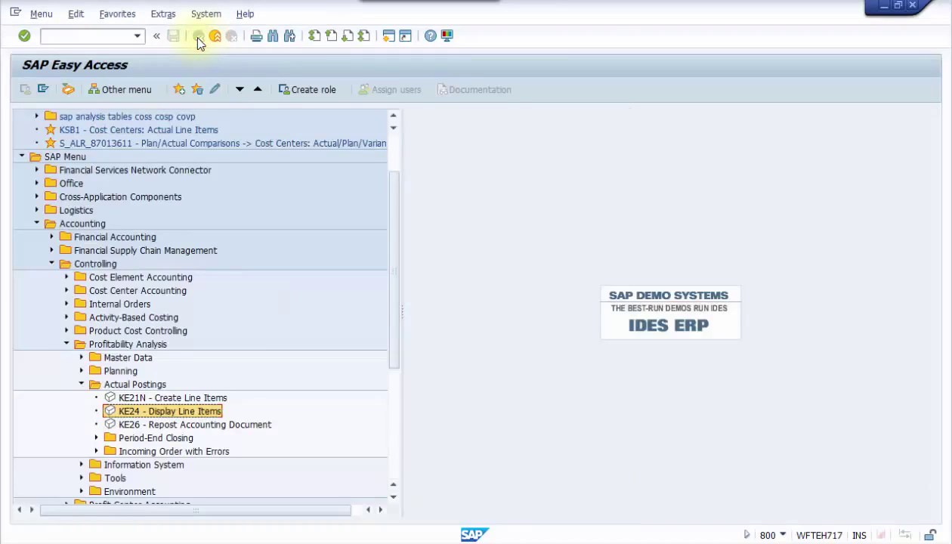